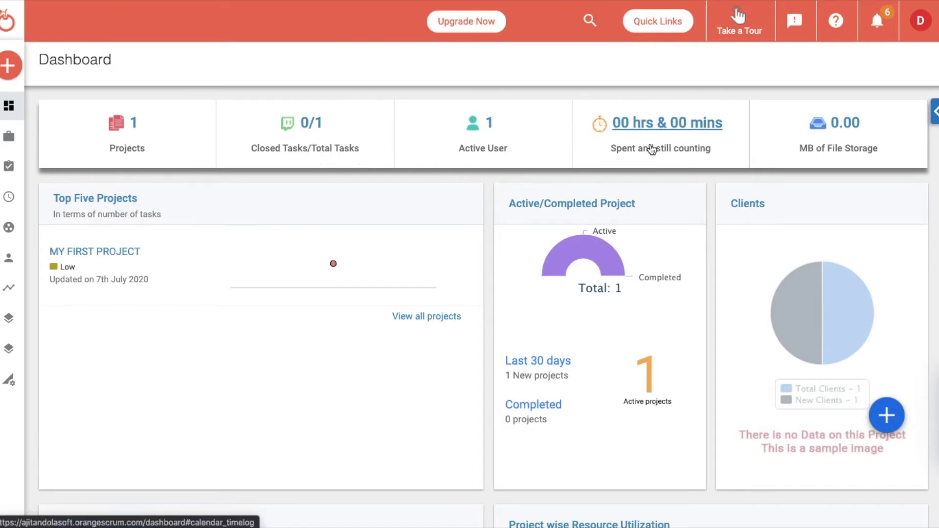
# Start a new project with High priority and the Web Development project plan
pyautogui.moveTo(886, 416)
pyautogui.click(879, 331)
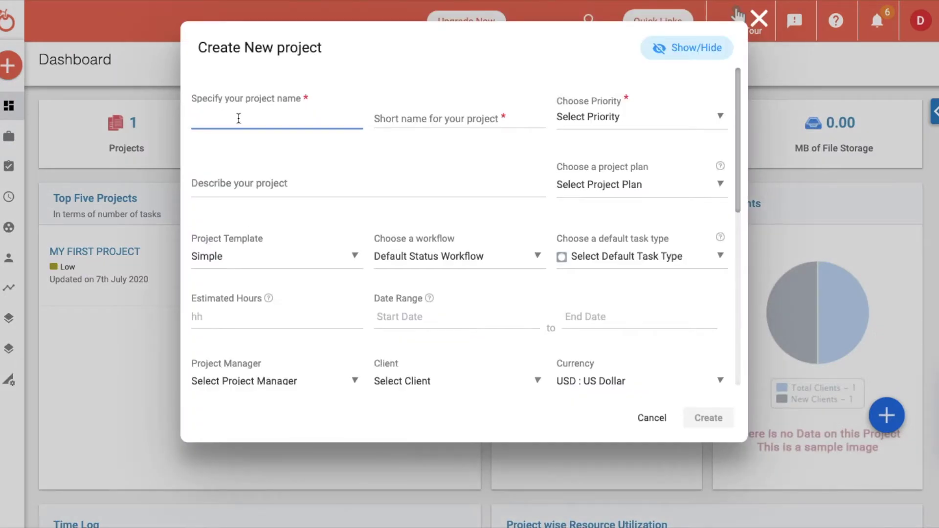
pyautogui.write('Bus Booking Application')
pyautogui.click(616, 123)
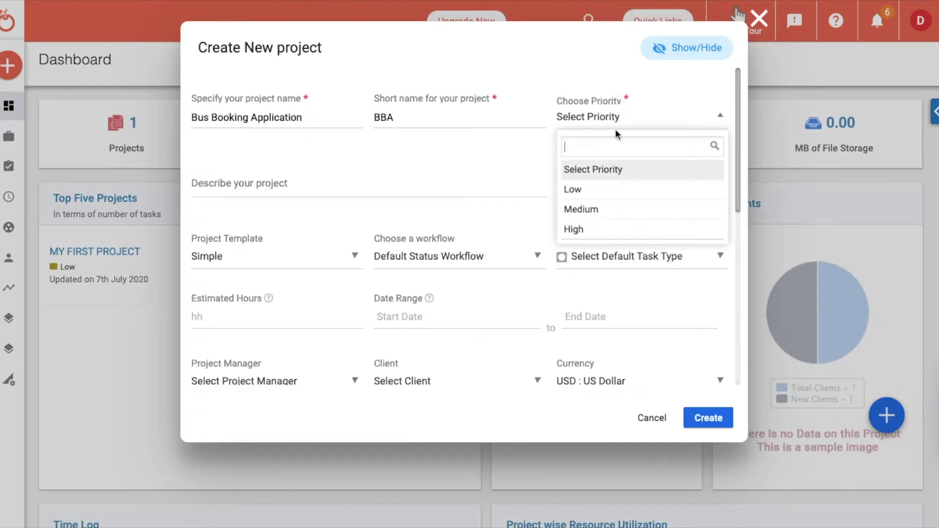
pyautogui.click(594, 229)
pyautogui.write('Bus Booking Application - For both Web & Mobile Platform.(Ticket Book')
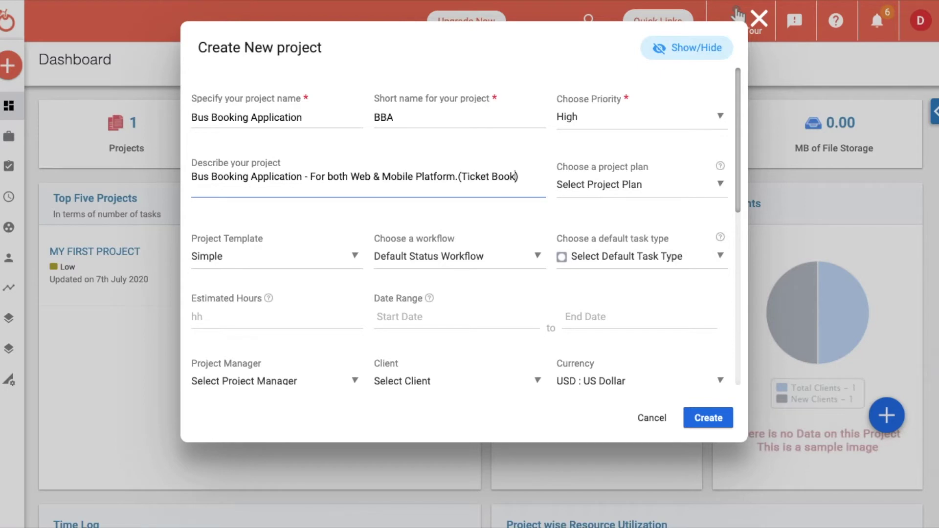
pyautogui.write('ing Feature)')
pyautogui.click(700, 187)
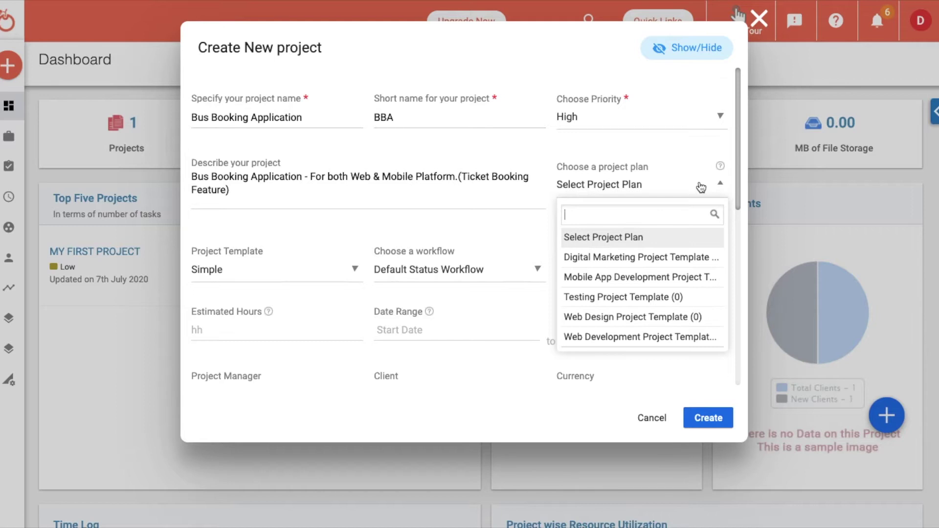
pyautogui.click(669, 337)
# Keep the Simple template and Default Status Workflow, with Development as default task type
pyautogui.click(455, 269)
pyautogui.click(348, 274)
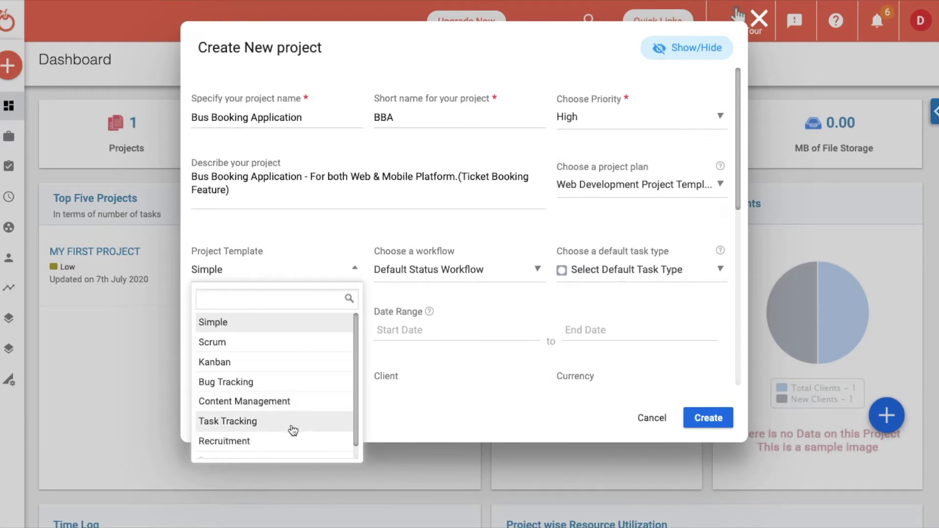
pyautogui.click(476, 270)
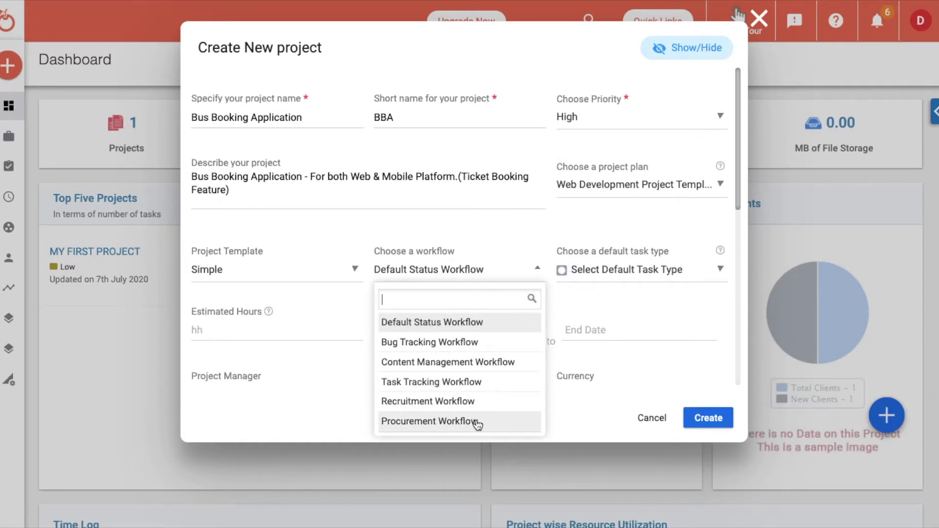
pyautogui.click(521, 325)
pyautogui.click(709, 269)
pyautogui.click(624, 378)
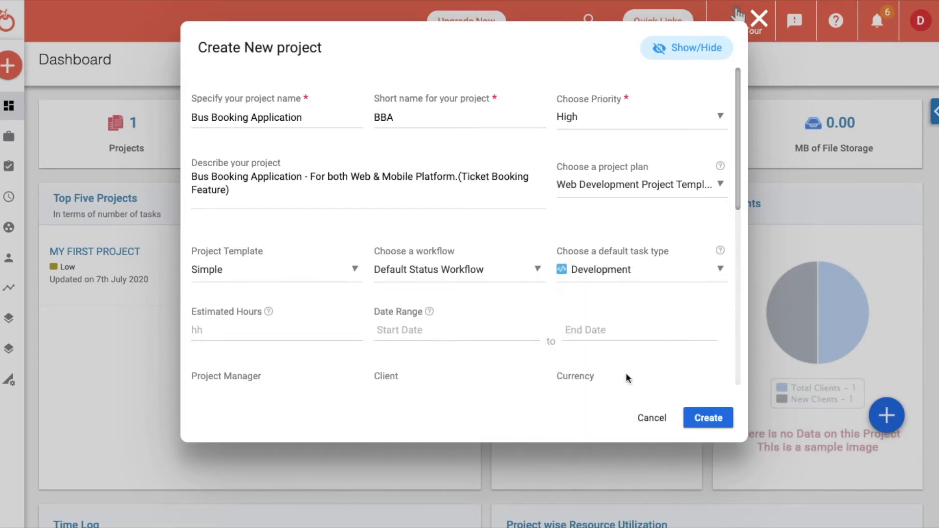
# Set estimated hours, dates Jul 1–31 2020, invitee emails, and create Bus Booking Application
pyautogui.click(276, 330)
pyautogui.write('108')
pyautogui.click(399, 330)
pyautogui.click(435, 193)
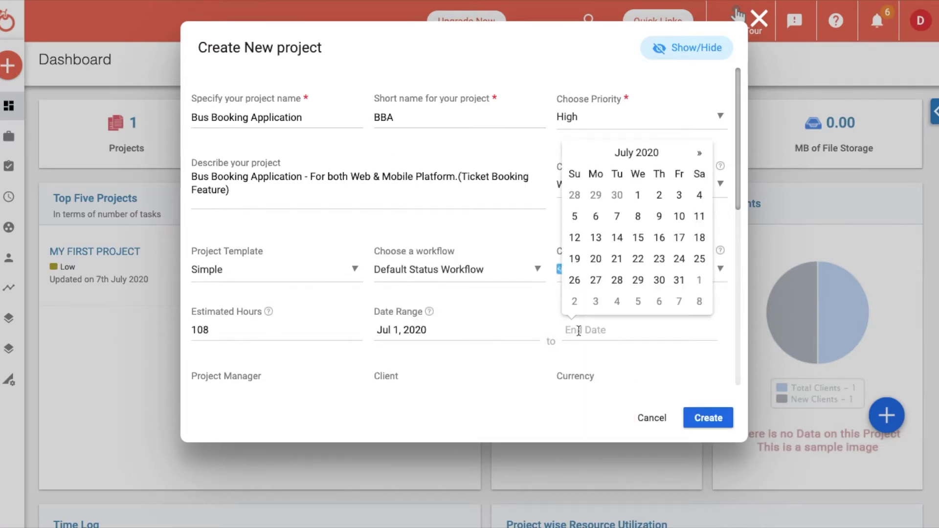
pyautogui.click(679, 280)
pyautogui.scroll(-3, 459, 220)
pyautogui.click(459, 292)
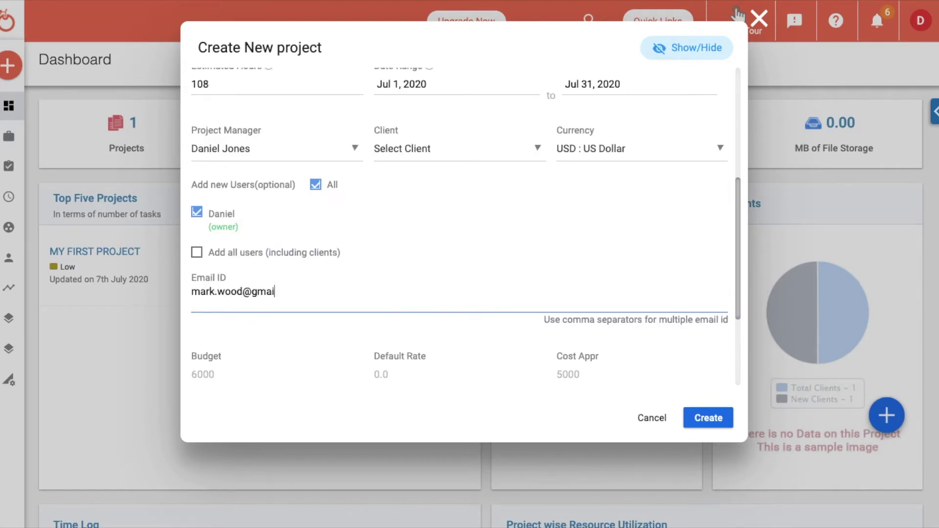
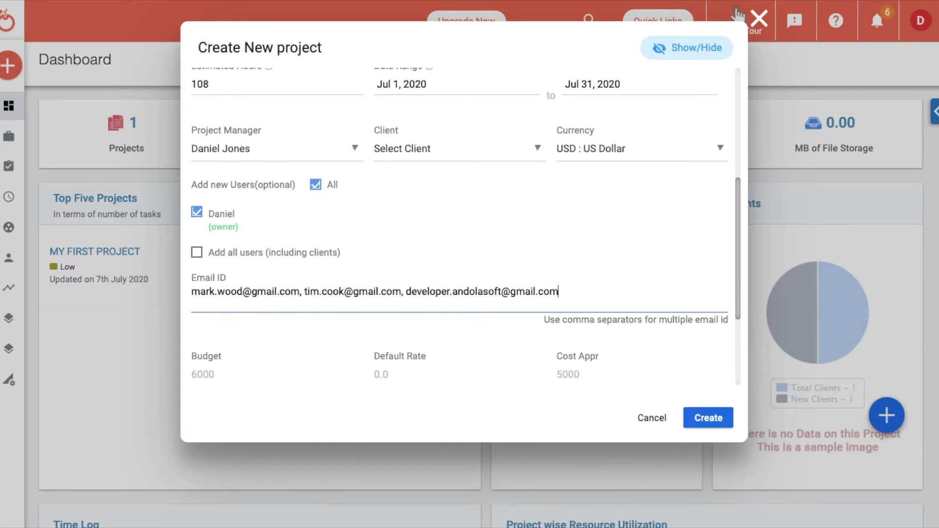
pyautogui.scroll(-3, 708, 417)
pyautogui.click(708, 418)
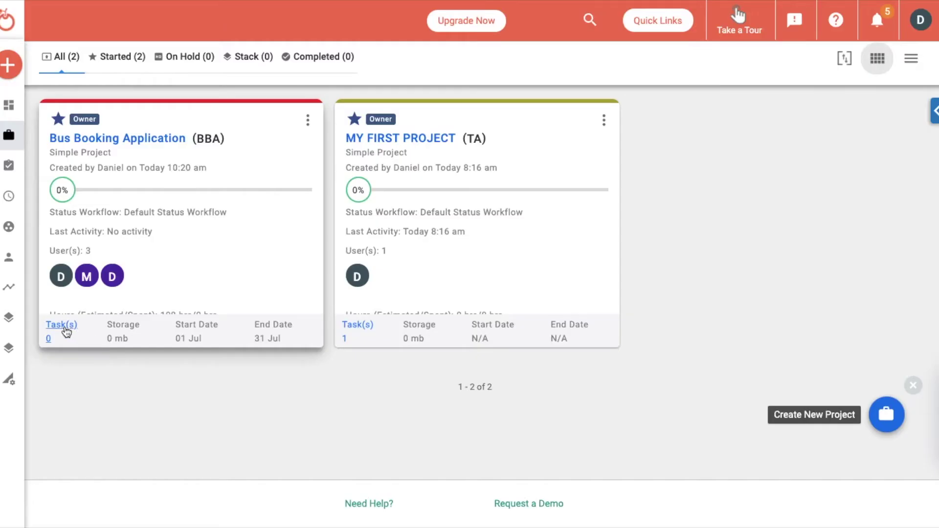
pyautogui.click(64, 327)
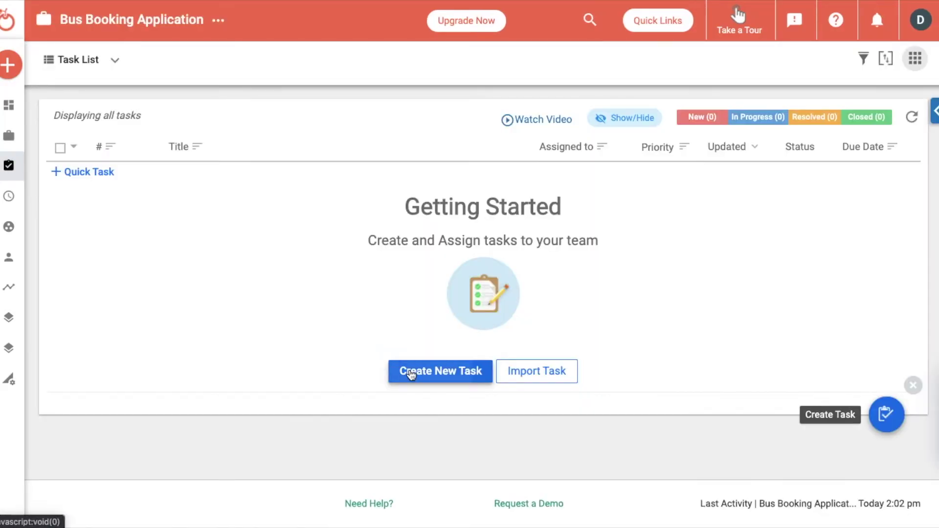
# Start a new UX & UI Design task with a bulleted description and High priority
pyautogui.click(409, 372)
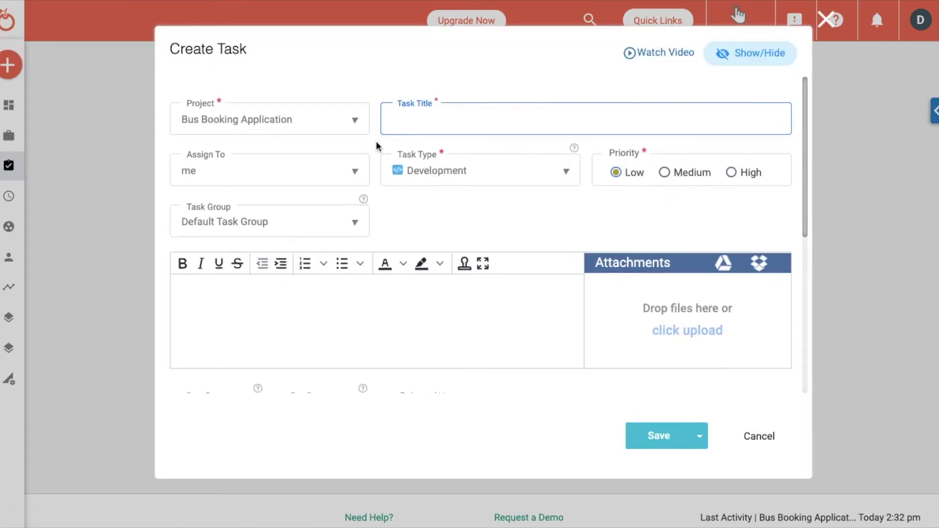
pyautogui.write('UX & UI Design')
pyautogui.press('Tab')
pyautogui.write('Design')
pyautogui.press('Return')
pyautogui.write('* UX ')
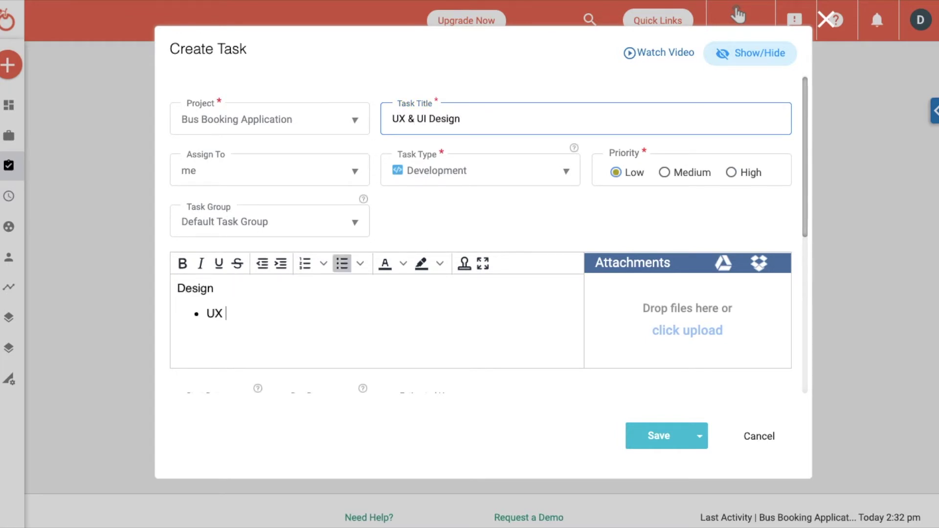
pyautogui.write('& UI Design')
pyautogui.press('Return')
pyautogui.write('Web Platform')
pyautogui.press('Return')
pyautogui.write('Mobile Platform')
pyautogui.click(731, 172)
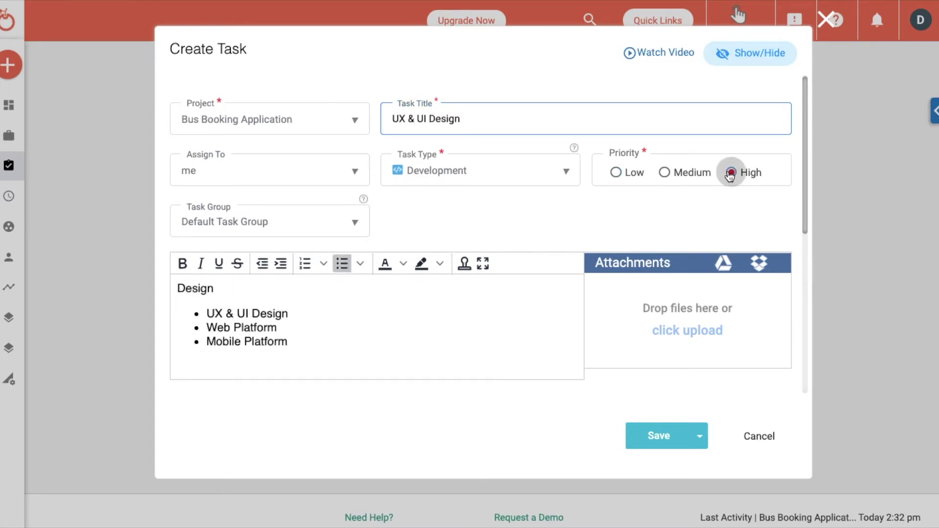
# Assign it to Designer.Andolasoft as a Development task running Jul 8 to Jul 11
pyautogui.click(313, 179)
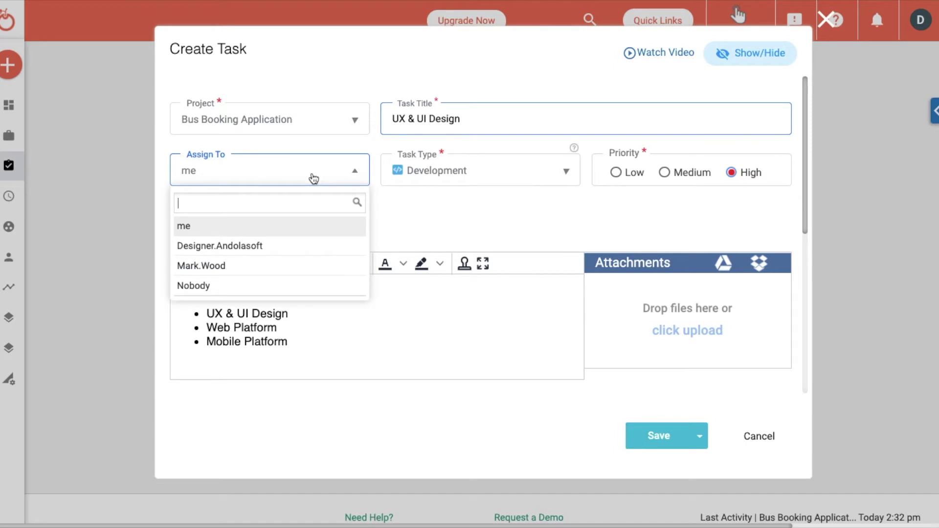
pyautogui.click(309, 248)
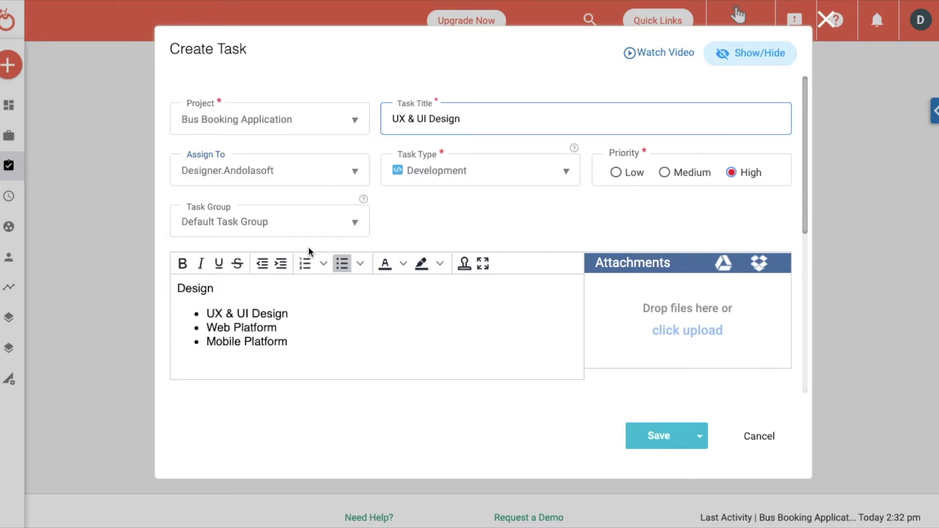
pyautogui.click(474, 175)
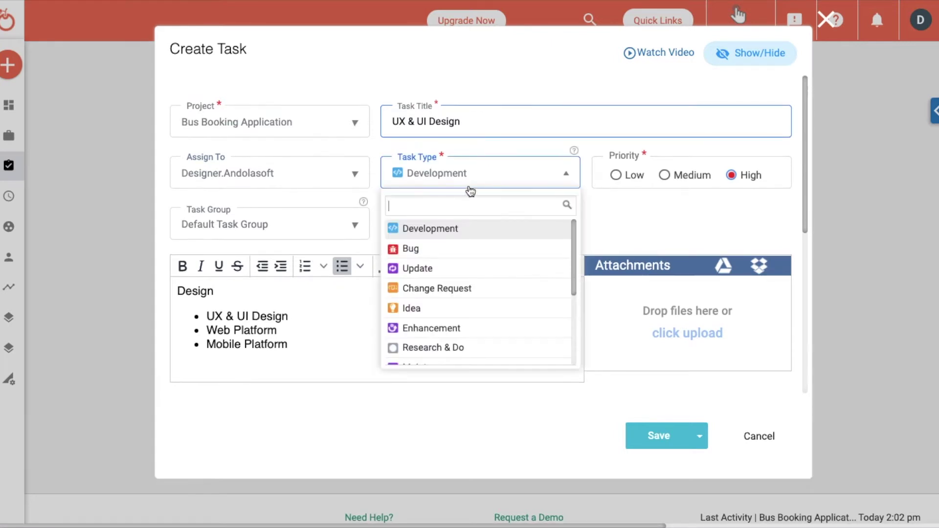
pyautogui.scroll(-1, 462, 232)
pyautogui.scroll(-1, 463, 242)
pyautogui.scroll(-3, 464, 253)
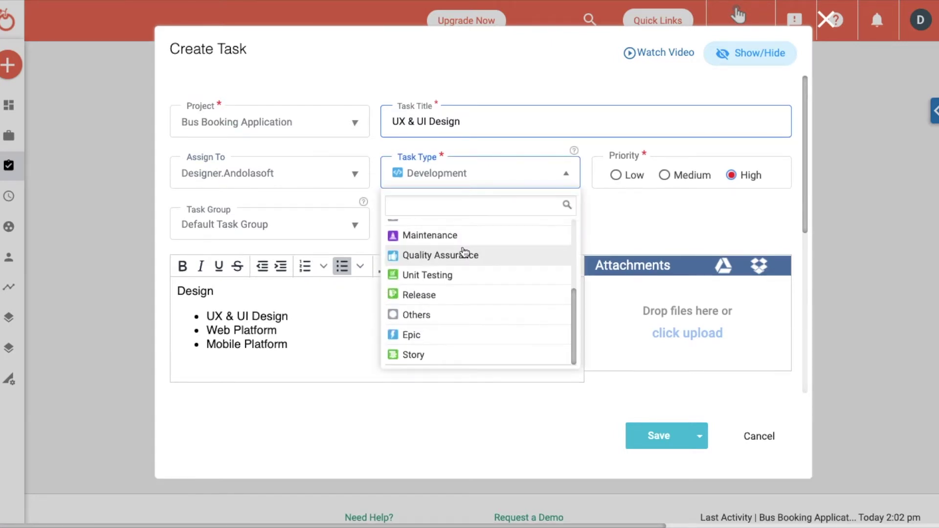
pyautogui.scroll(3, 464, 254)
pyautogui.scroll(2, 463, 252)
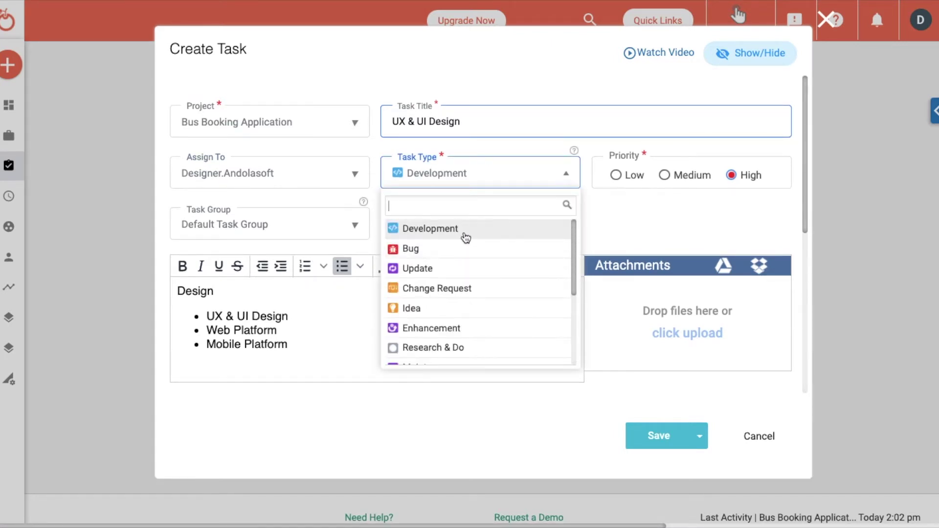
pyautogui.click(465, 232)
pyautogui.scroll(-2, 464, 231)
pyautogui.click(216, 279)
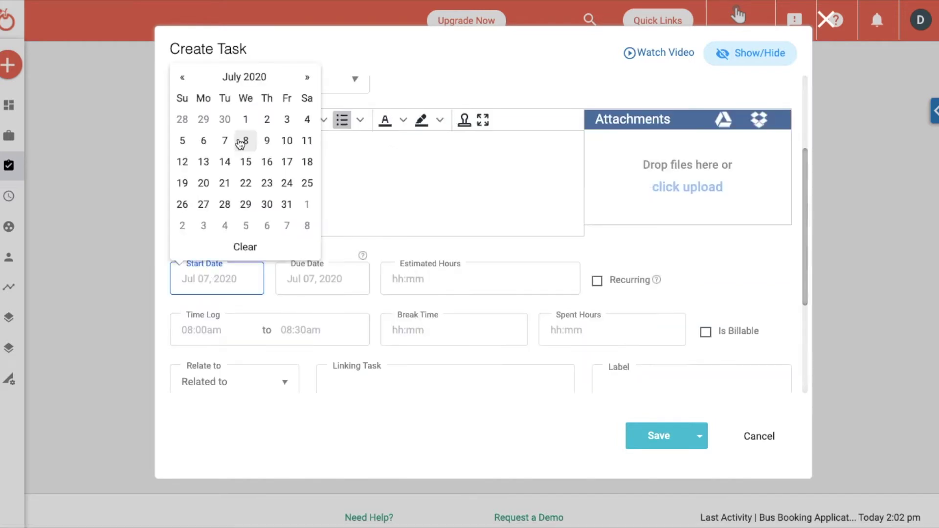
pyautogui.click(243, 143)
pyautogui.click(314, 278)
pyautogui.click(412, 140)
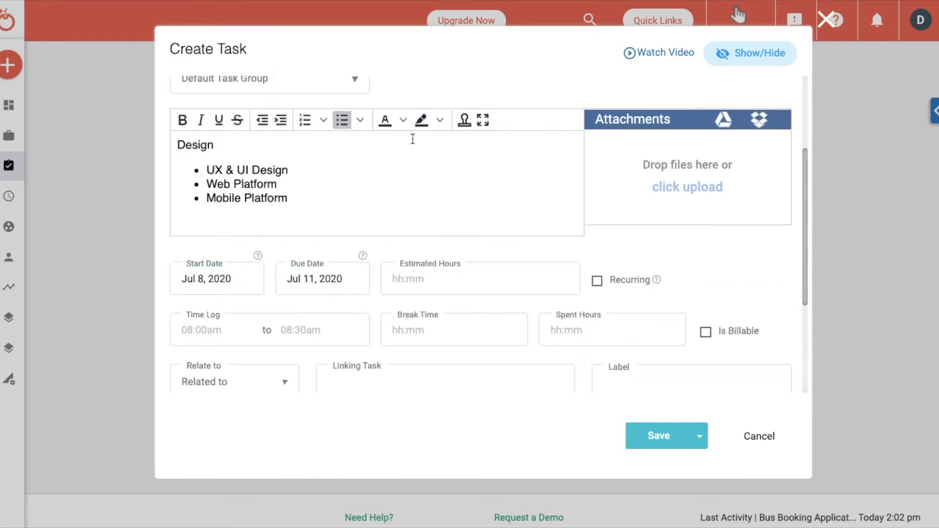
# Estimate 12 hours, label it Development and Design, add a checklist item, notify all members and save
pyautogui.click(430, 273)
pyautogui.write('12:00')
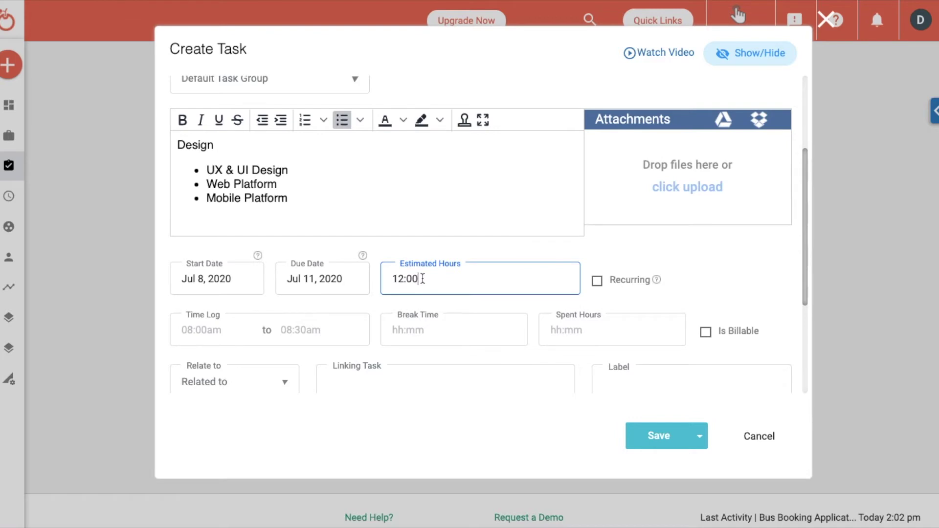
pyautogui.scroll(-1, 513, 294)
pyautogui.click(616, 302)
pyautogui.click(623, 329)
pyautogui.click(624, 348)
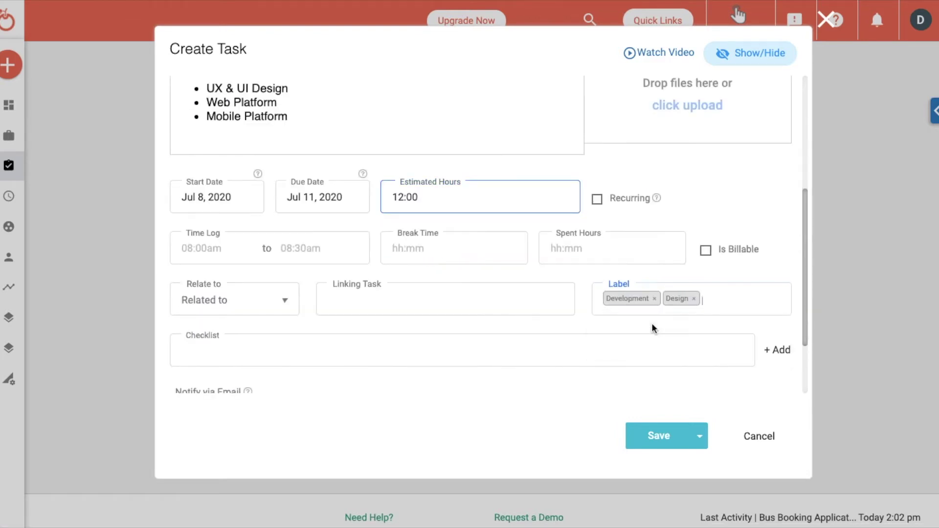
pyautogui.press('Tab')
pyautogui.write('Need to Approve the Design by Clie')
pyautogui.press('Return')
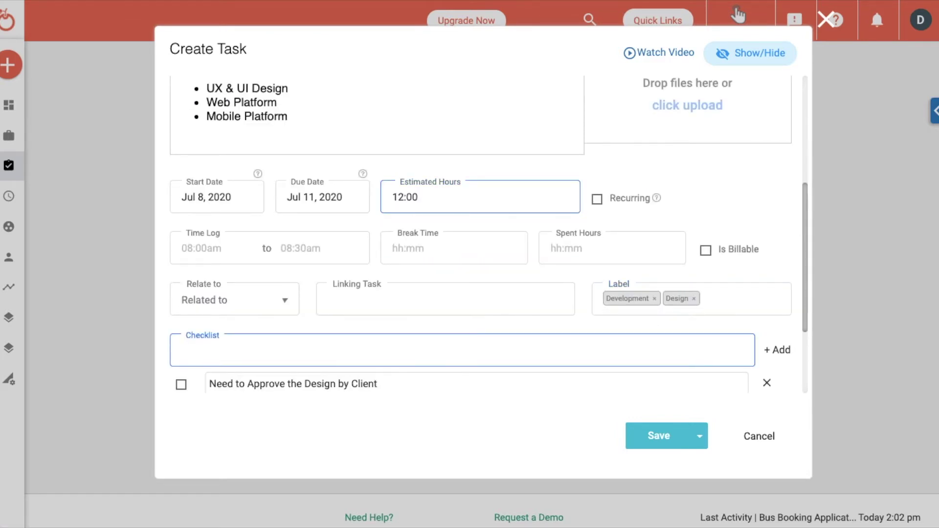
pyautogui.scroll(-2, 277, 355)
pyautogui.click(473, 343)
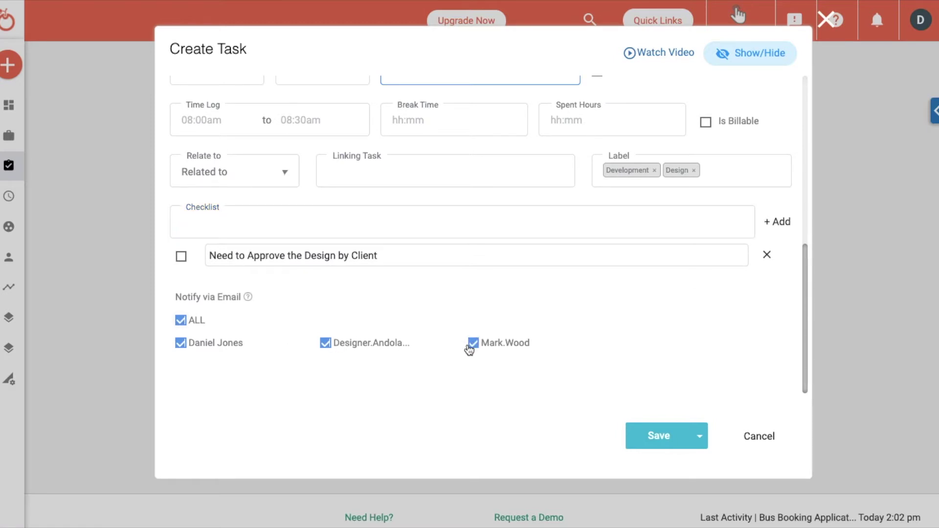
pyautogui.click(639, 436)
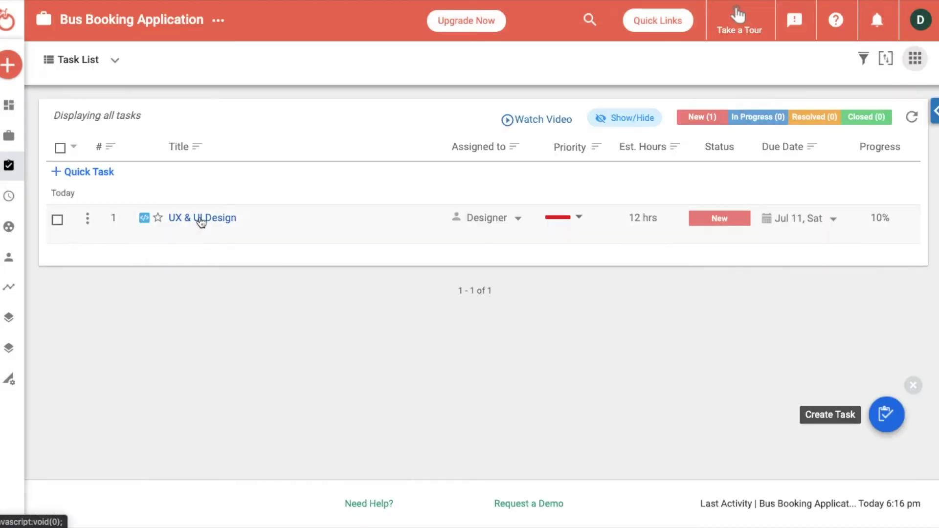
# Mark the UX & UI Design task In Progress with 50% progress
pyautogui.click(199, 216)
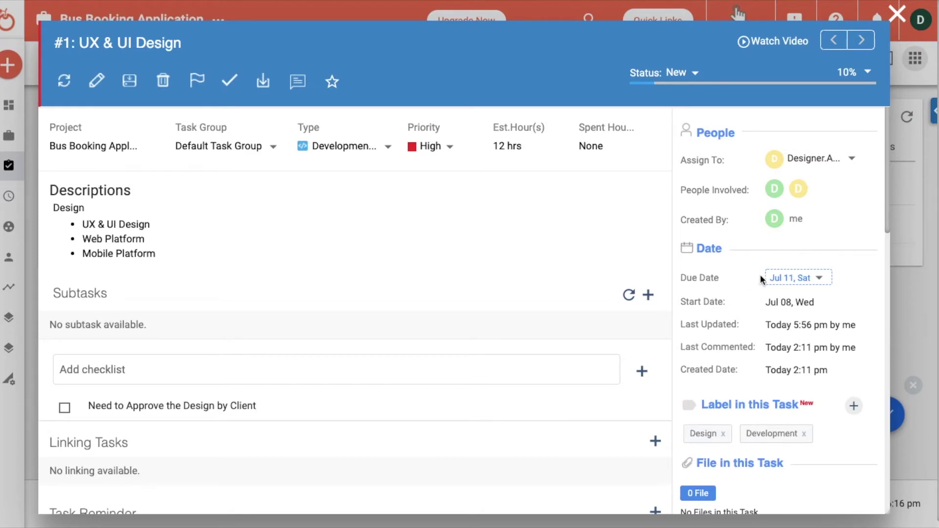
pyautogui.click(694, 73)
pyautogui.click(698, 110)
pyautogui.click(868, 76)
pyautogui.click(853, 182)
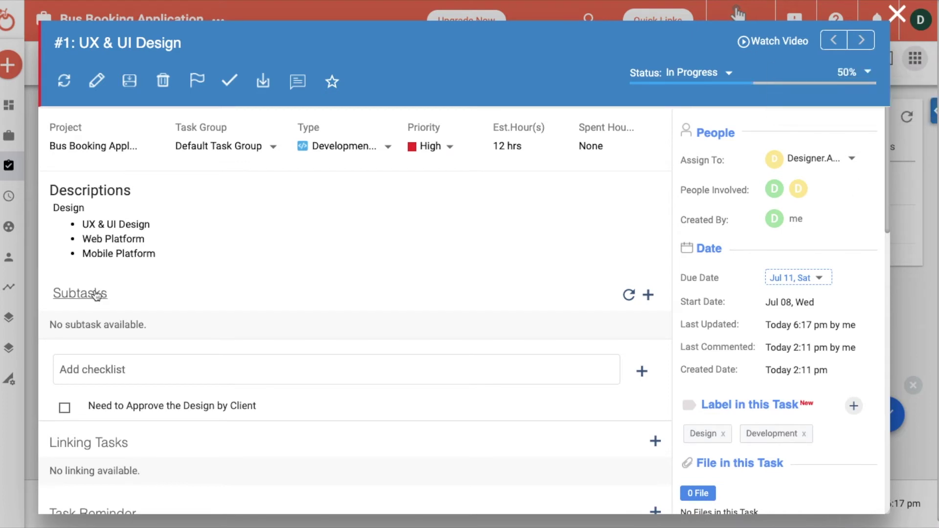
# Add subtasks Mock Design for Web Platform and Review the Design with Client
pyautogui.click(648, 295)
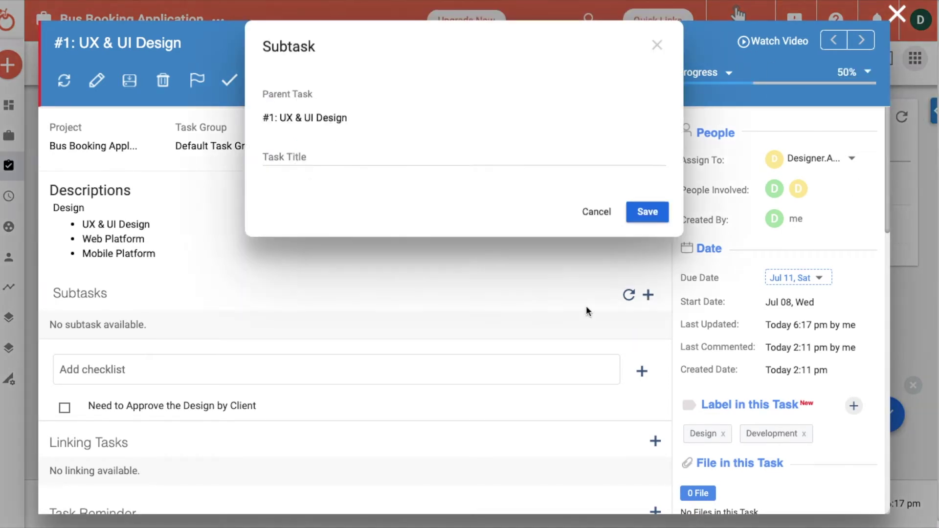
pyautogui.click(316, 159)
pyautogui.write('Mock Design for Web Platform')
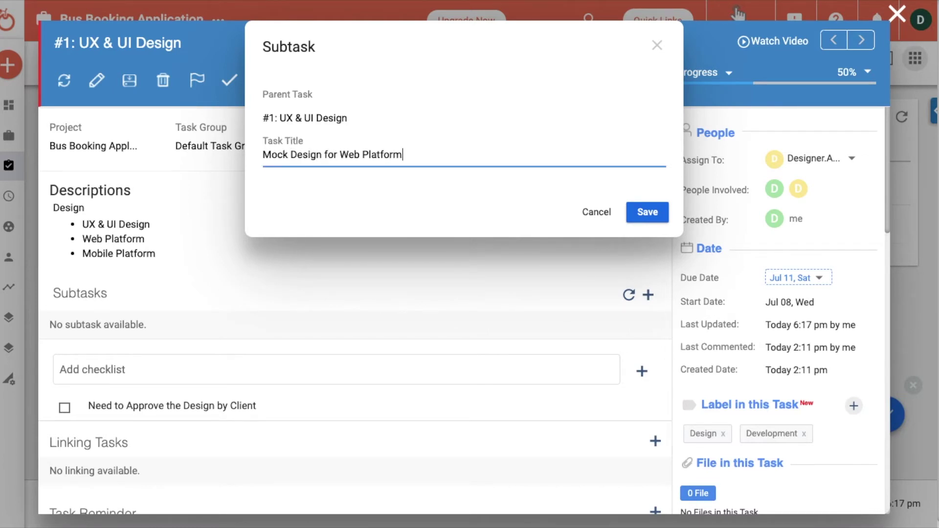
pyautogui.click(649, 213)
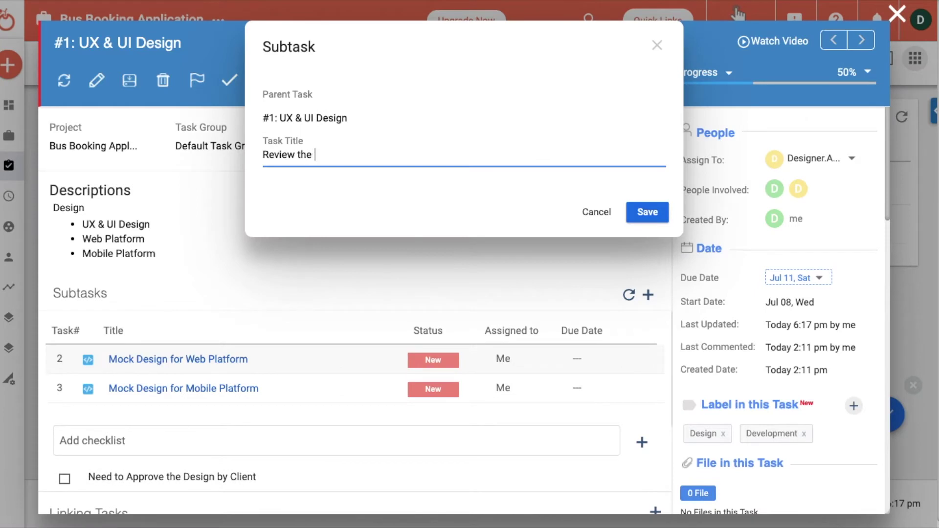
pyautogui.write('ign with Client')
pyautogui.click(647, 212)
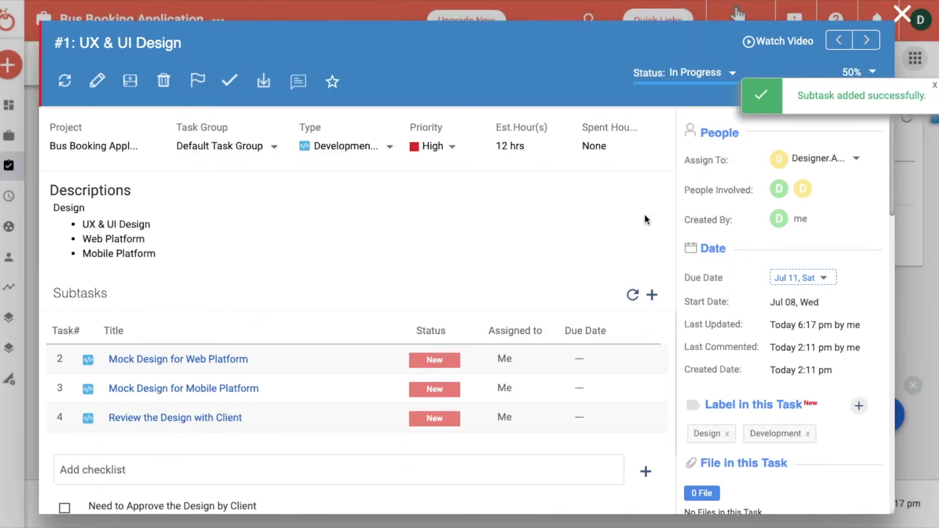
pyautogui.scroll(-2, 416, 205)
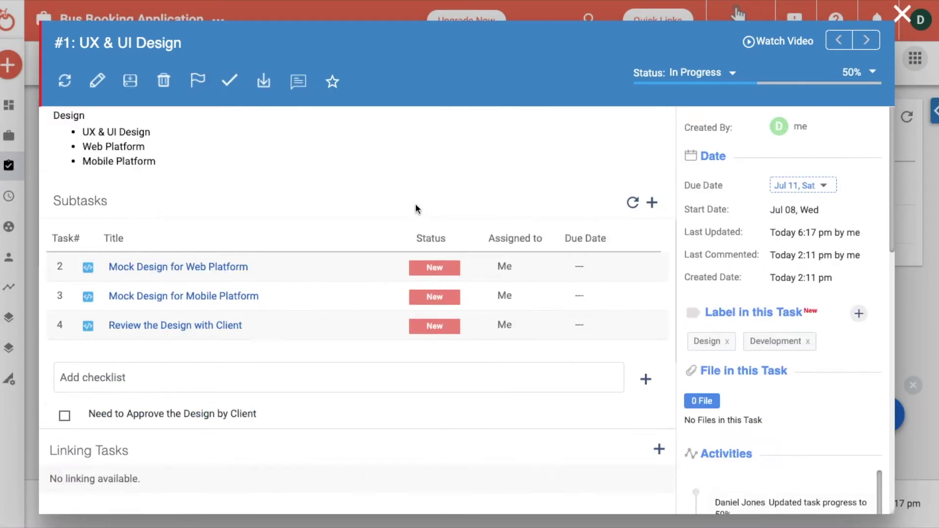
pyautogui.scroll(-4, 712, 231)
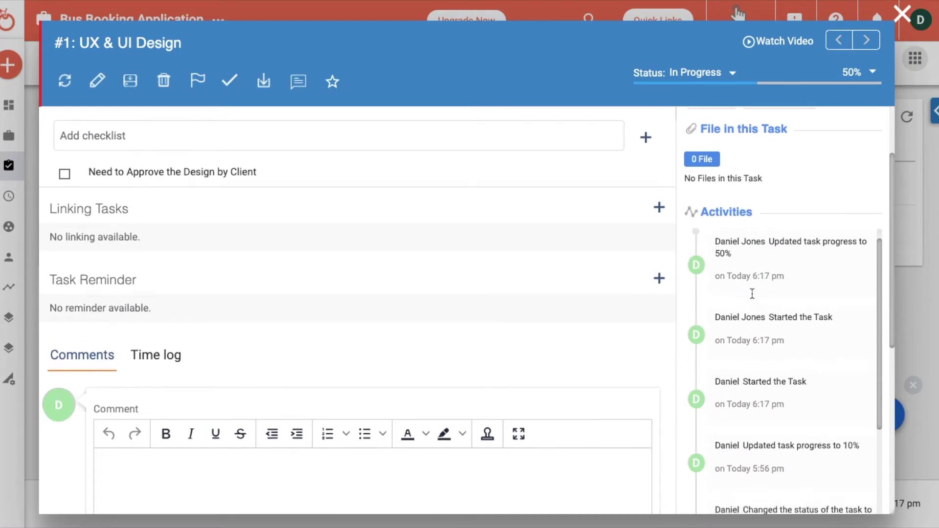
pyautogui.scroll(-3, 751, 293)
pyautogui.scroll(2, 751, 293)
pyautogui.scroll(1, 751, 293)
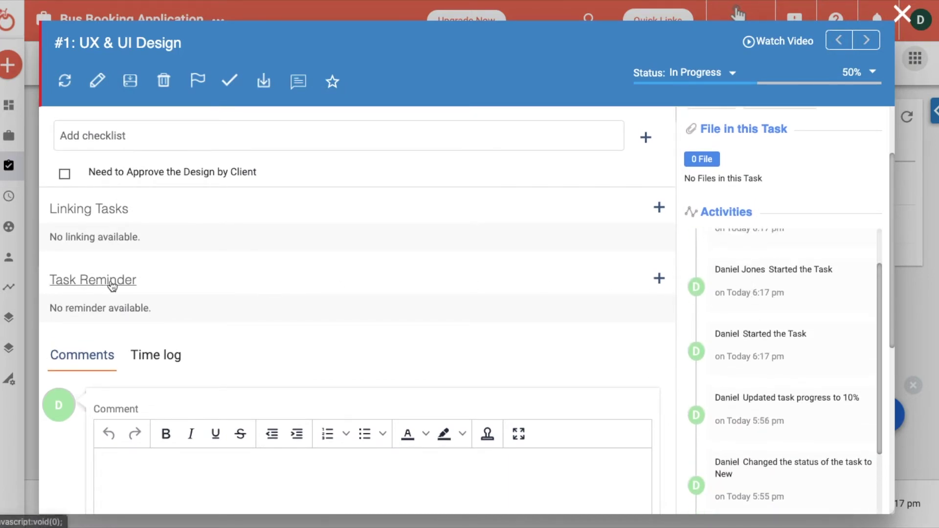
pyautogui.click(659, 279)
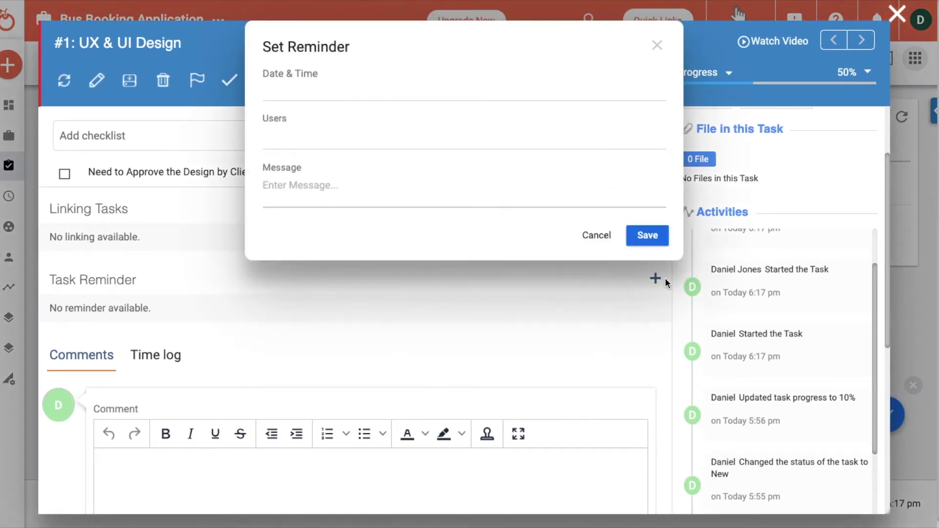
# Save a Jul 9 reminder for Designer.Andolasoft reading Meeting Over Mock Finalisation
pyautogui.click(317, 137)
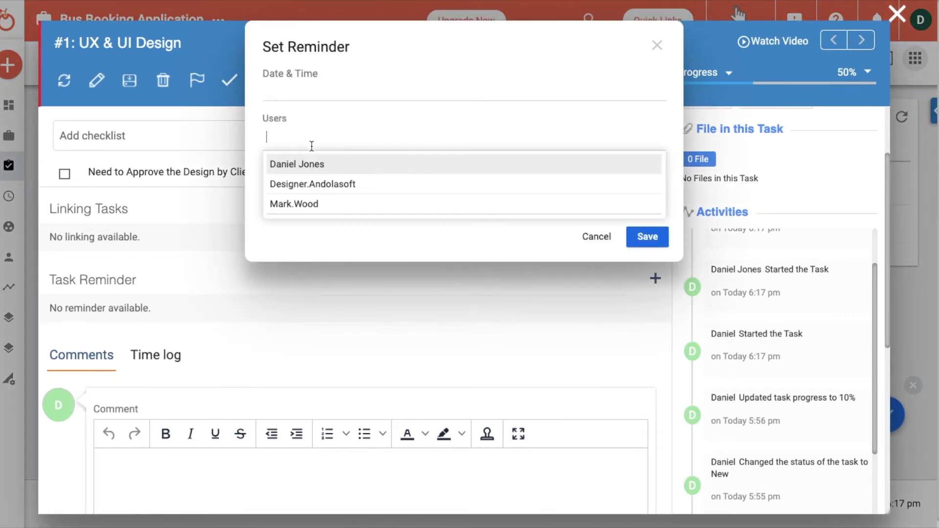
pyautogui.click(315, 185)
pyautogui.click(296, 90)
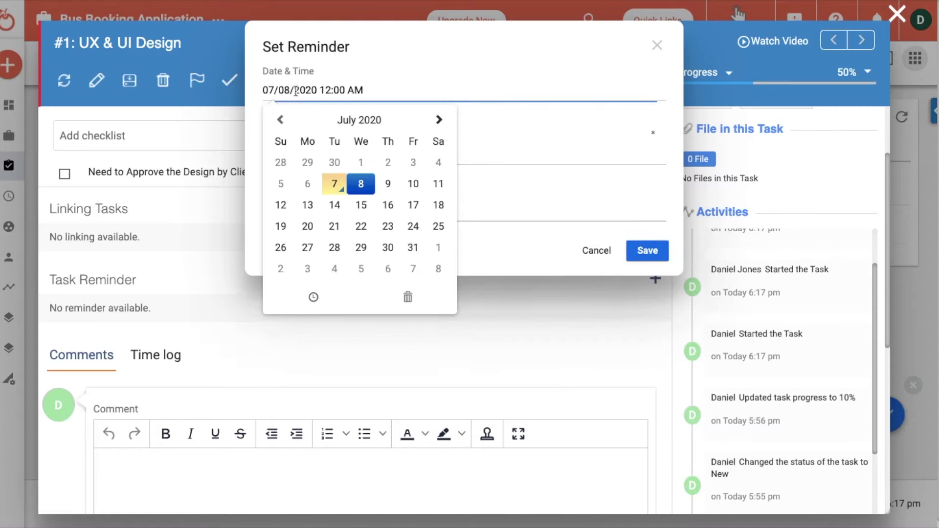
pyautogui.click(381, 183)
pyautogui.click(302, 209)
pyautogui.write('Meeting Over Mo')
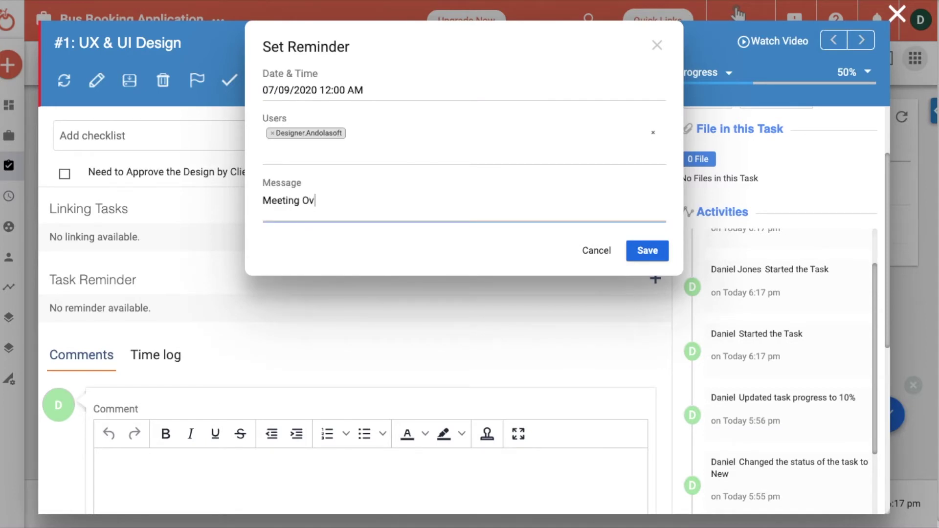
pyautogui.write('ck Finalisation')
pyautogui.click(644, 250)
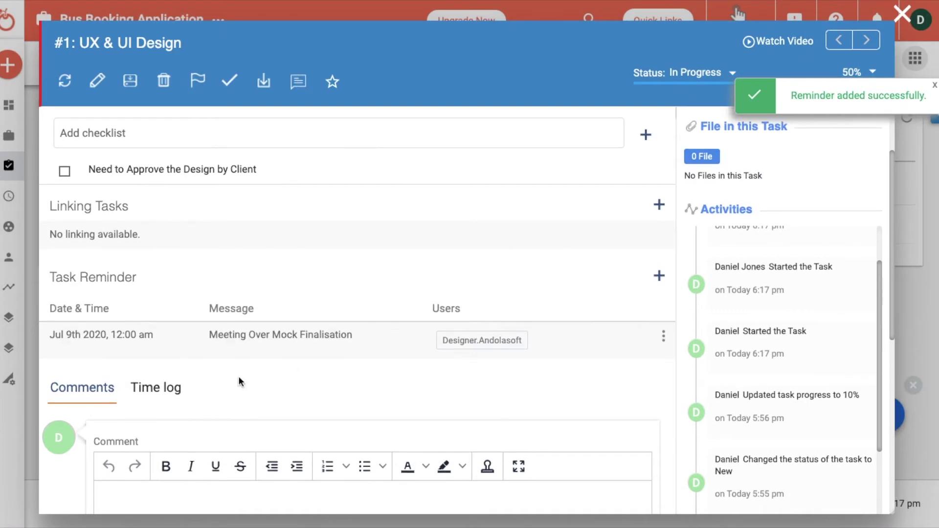
pyautogui.click(161, 390)
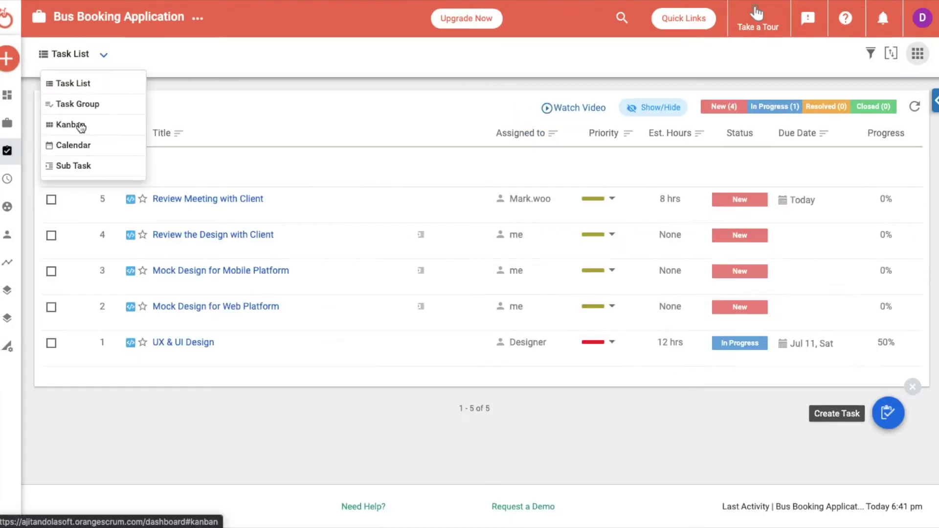
# On the Kanban board, move both client review tasks to Closed and both mock designs to In Progress
pyautogui.click(81, 126)
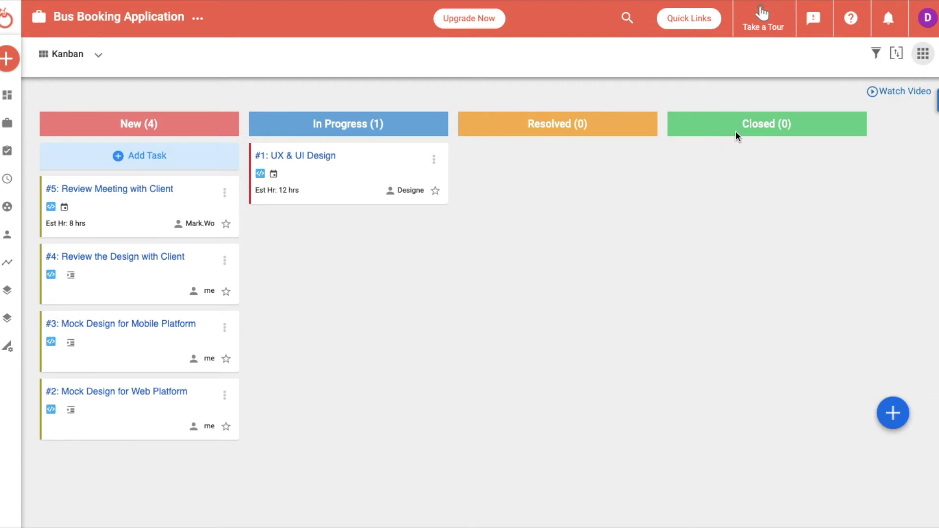
pyautogui.moveTo(82, 202); pyautogui.dragTo(661, 206)
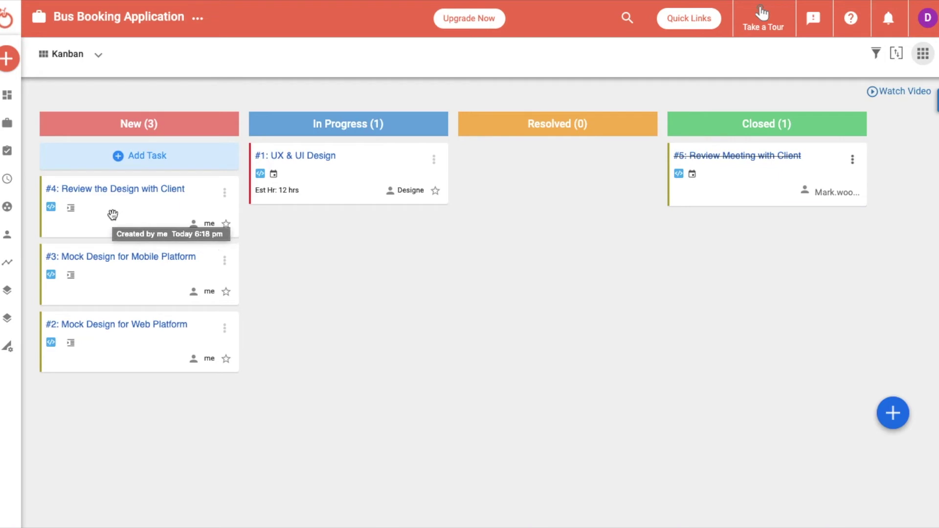
pyautogui.moveTo(118, 218); pyautogui.dragTo(734, 242)
pyautogui.moveTo(203, 224); pyautogui.dragTo(345, 176)
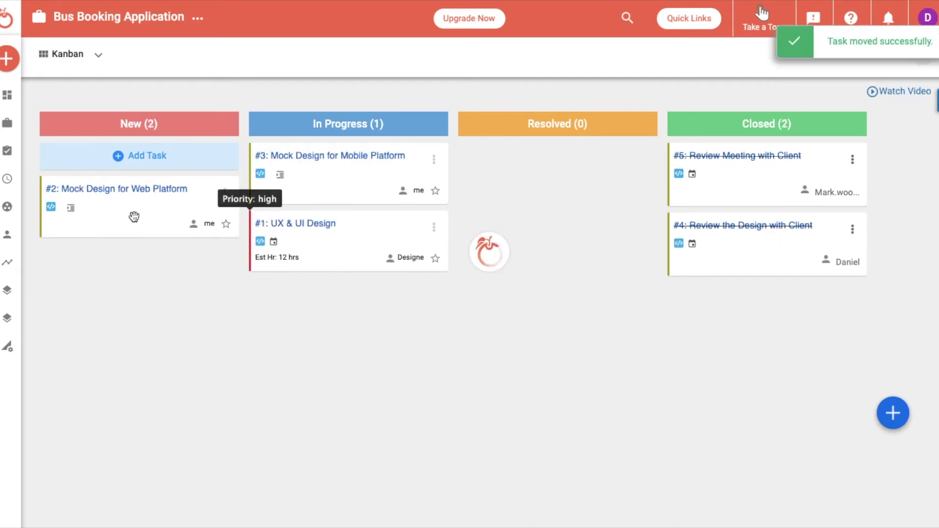
pyautogui.moveTo(134, 216); pyautogui.dragTo(298, 332)
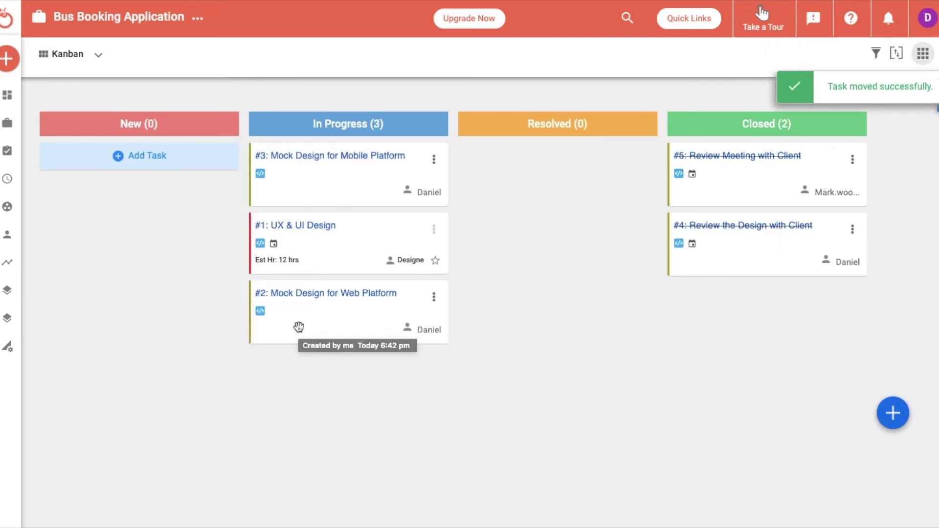
pyautogui.click(67, 54)
# In task-group view, create new Design and Development task groups
pyautogui.click(73, 112)
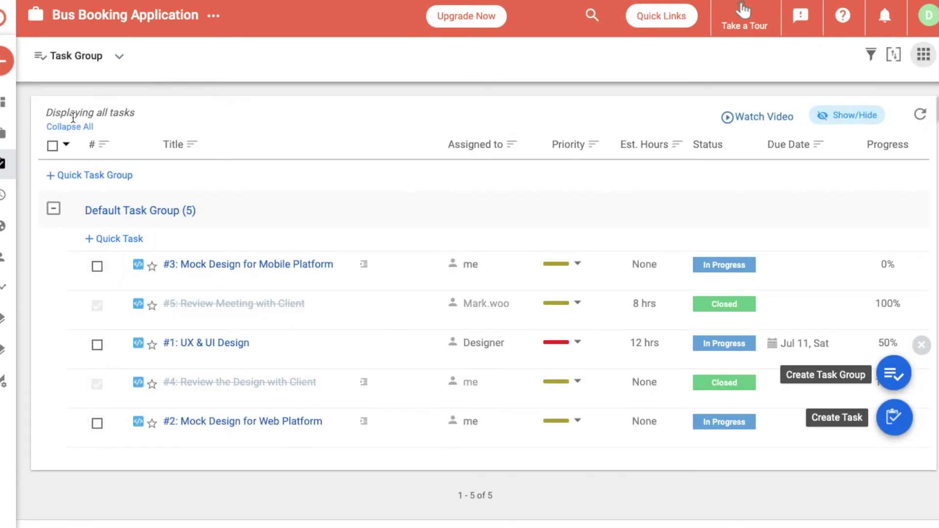
pyautogui.click(894, 374)
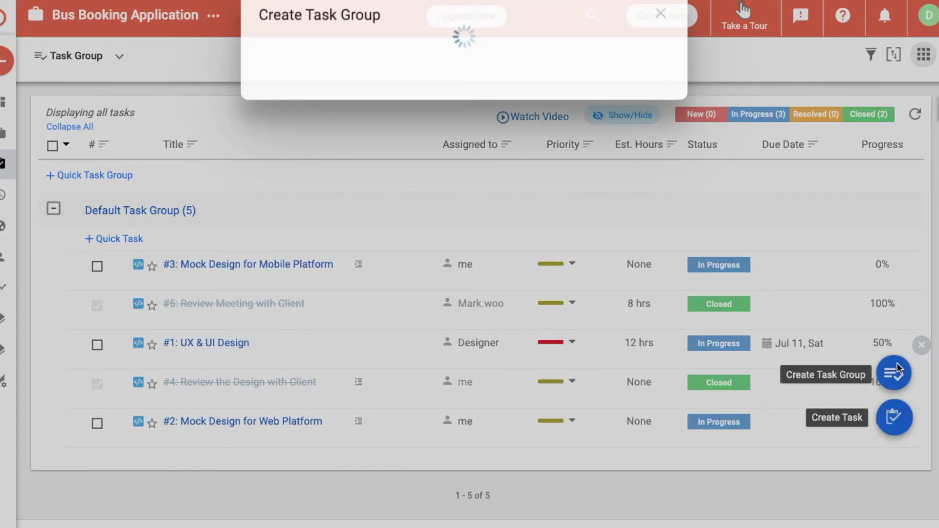
pyautogui.click(390, 107)
pyautogui.write('De')
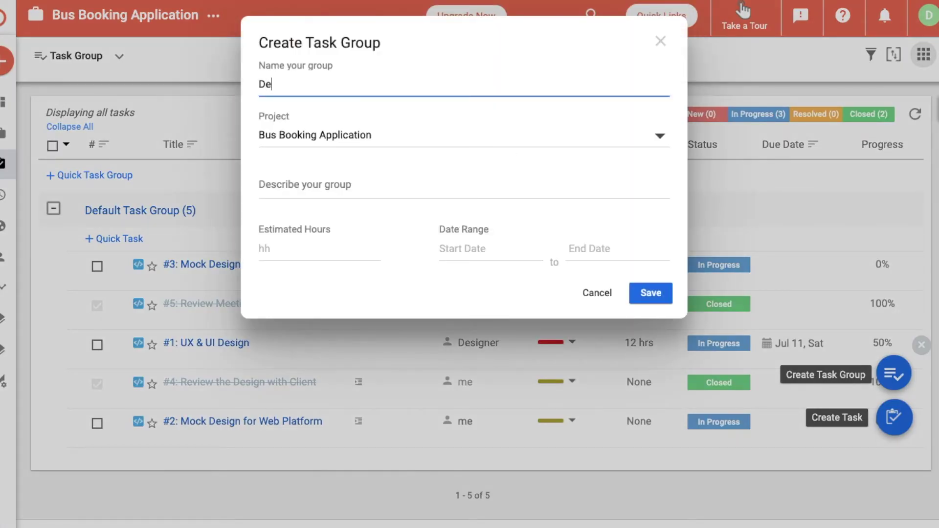
pyautogui.write('sign')
pyautogui.click(662, 295)
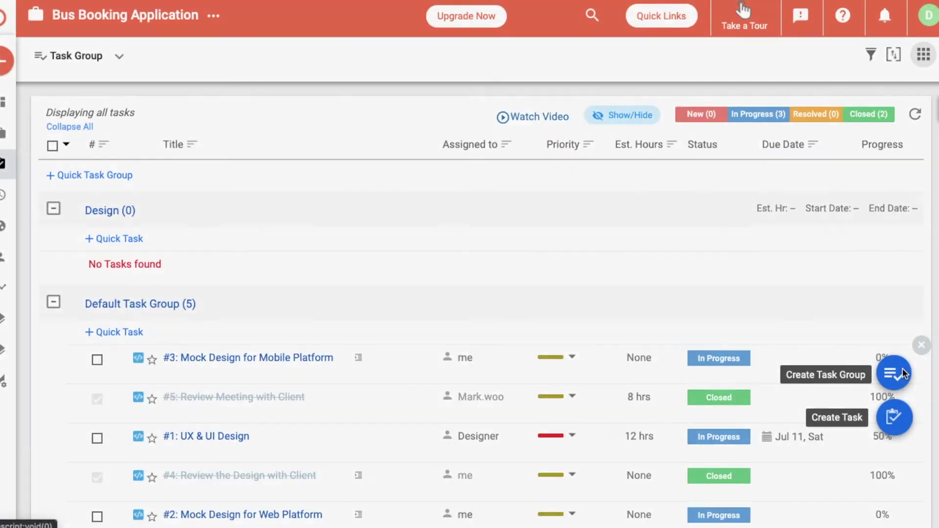
pyautogui.click(894, 374)
pyautogui.click(404, 111)
pyautogui.write('D')
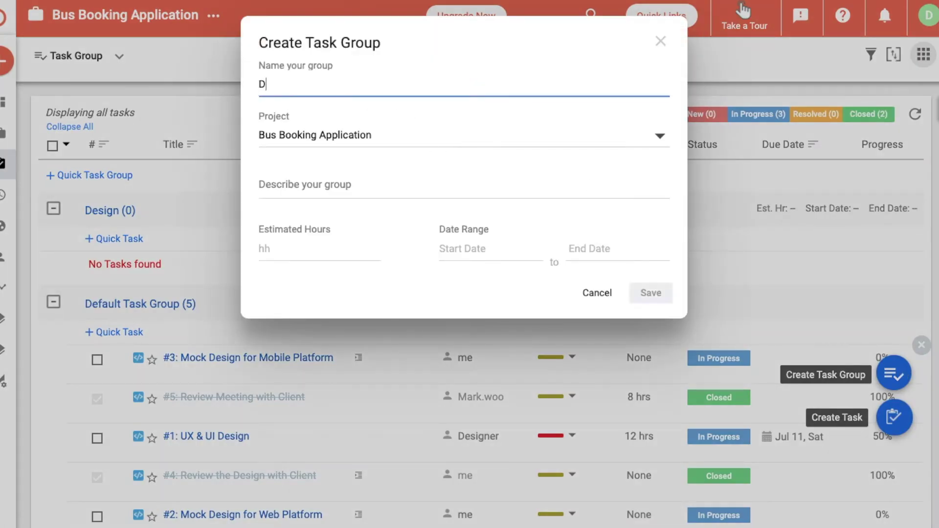
pyautogui.write('evelopment')
pyautogui.click(641, 293)
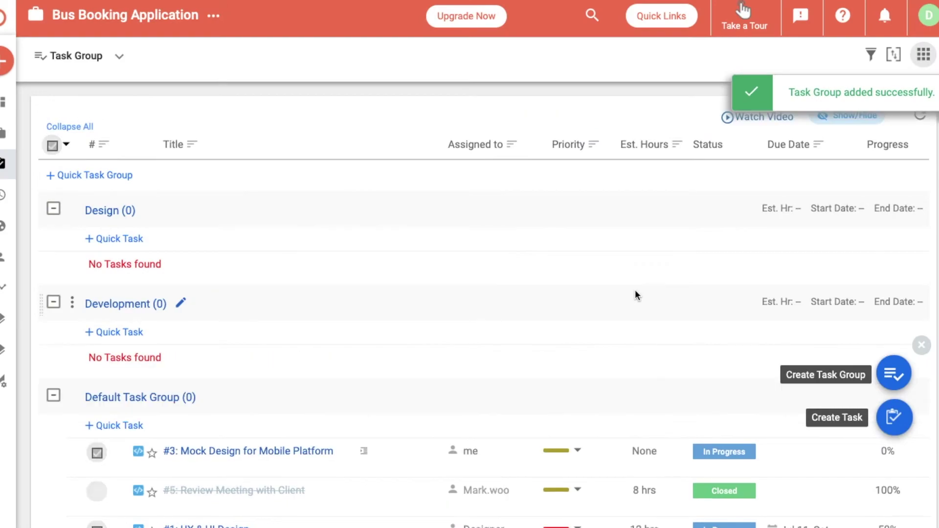
pyautogui.click(893, 374)
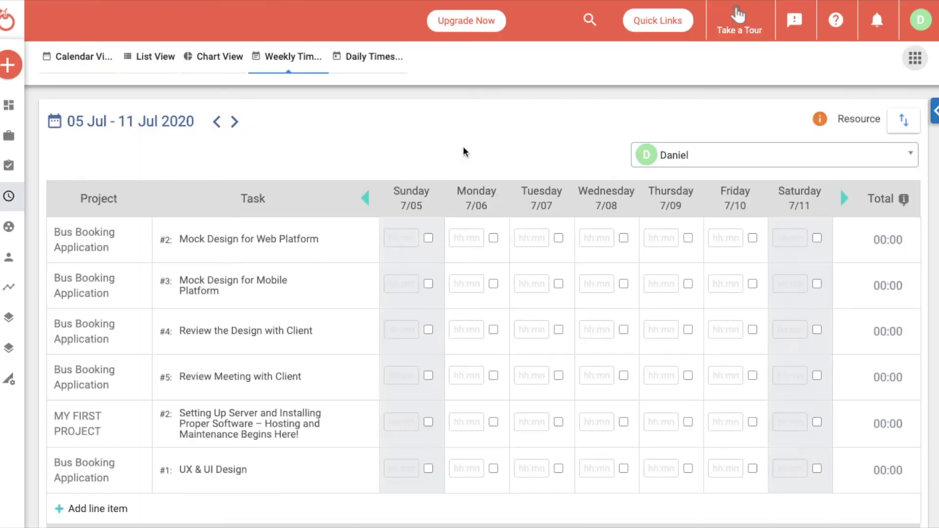
pyautogui.scroll(-2, 465, 146)
pyautogui.scroll(3, 466, 146)
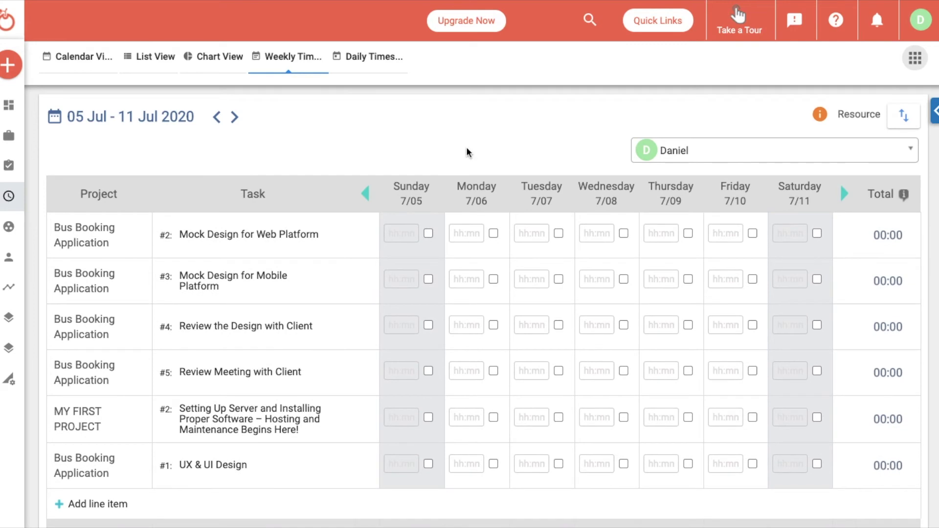
# Log Monday and Tuesday hours for Web Platform design, server setup and UX & UI Design, and tick them
pyautogui.click(461, 233)
pyautogui.write('02:00')
pyautogui.press('Tab')
pyautogui.press('Tab')
pyautogui.write('01:')
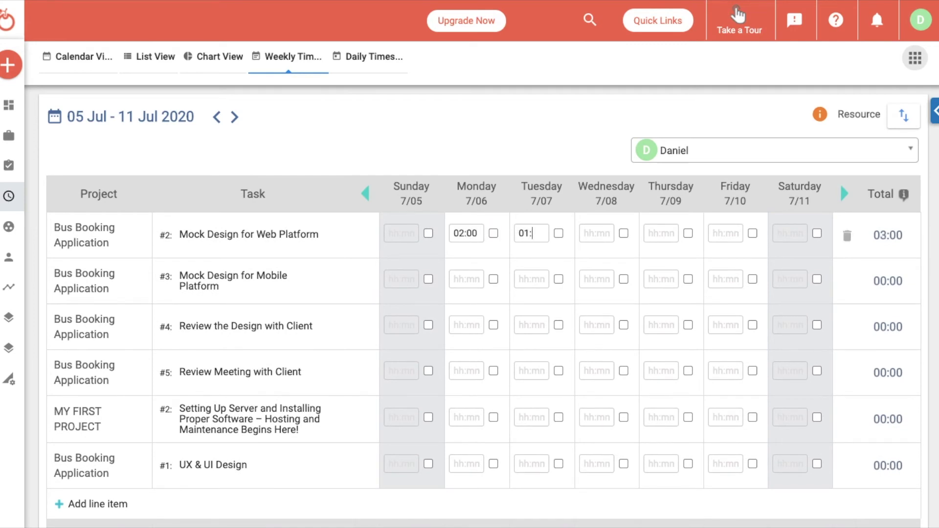
pyautogui.click(466, 417)
pyautogui.write('01:00')
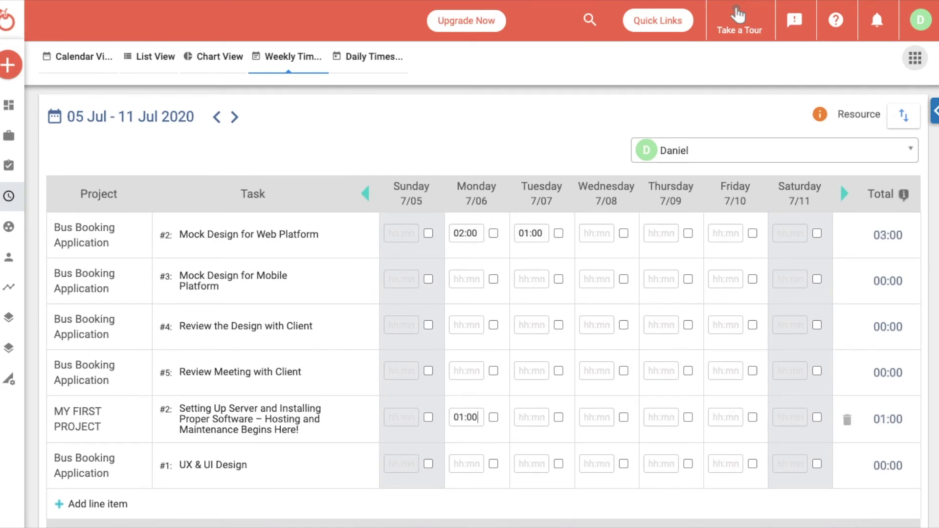
pyautogui.click(529, 415)
pyautogui.write('02:45')
pyautogui.click(466, 464)
pyautogui.write('01:30')
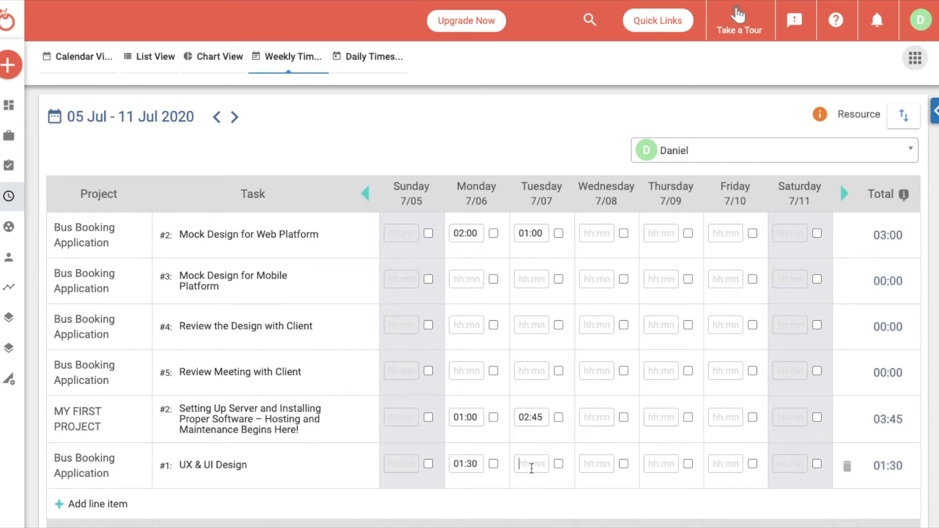
pyautogui.write('100')
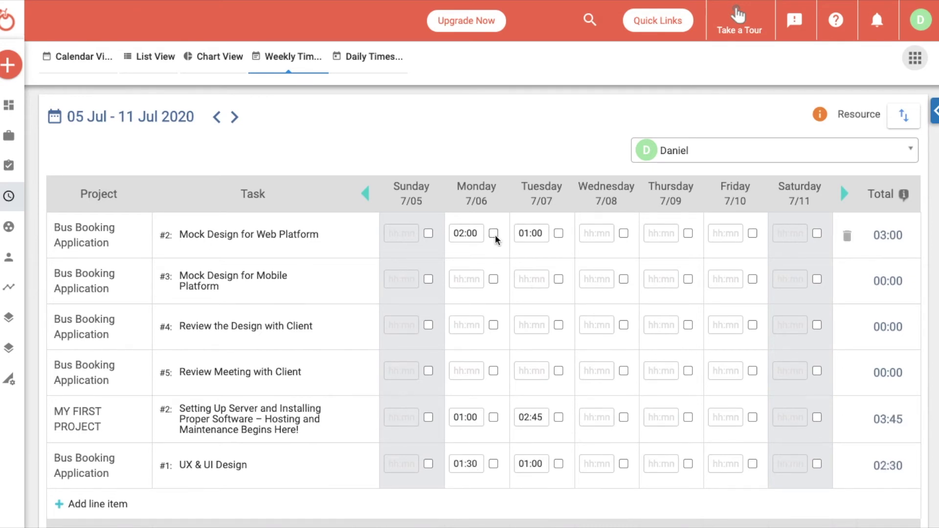
pyautogui.click(493, 234)
pyautogui.click(493, 417)
pyautogui.click(559, 417)
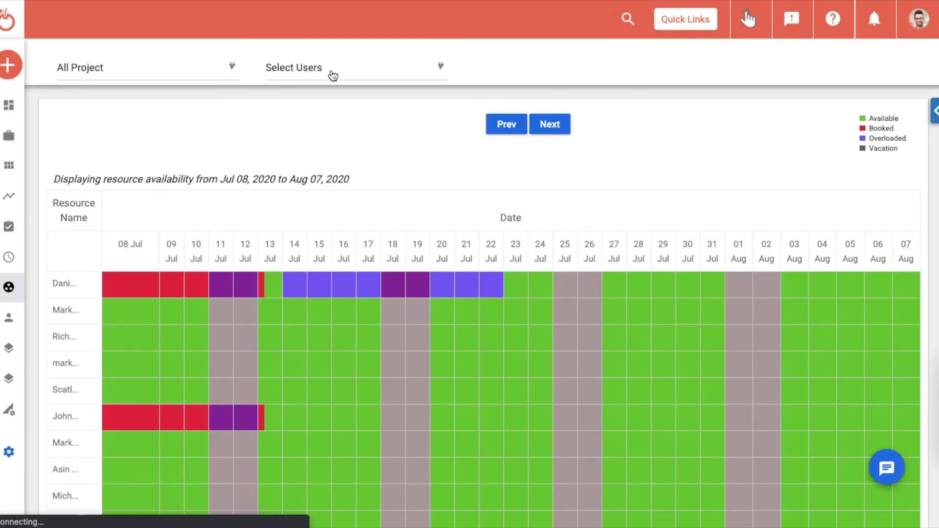
# Filter availability to Daniel and add a Jul 23 leave for Driving Licence Test
pyautogui.click(331, 73)
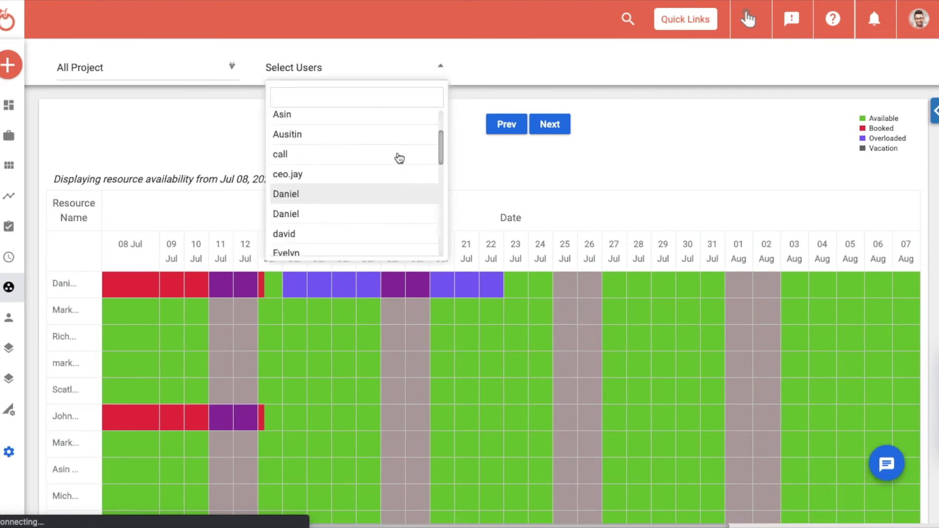
pyautogui.click(367, 193)
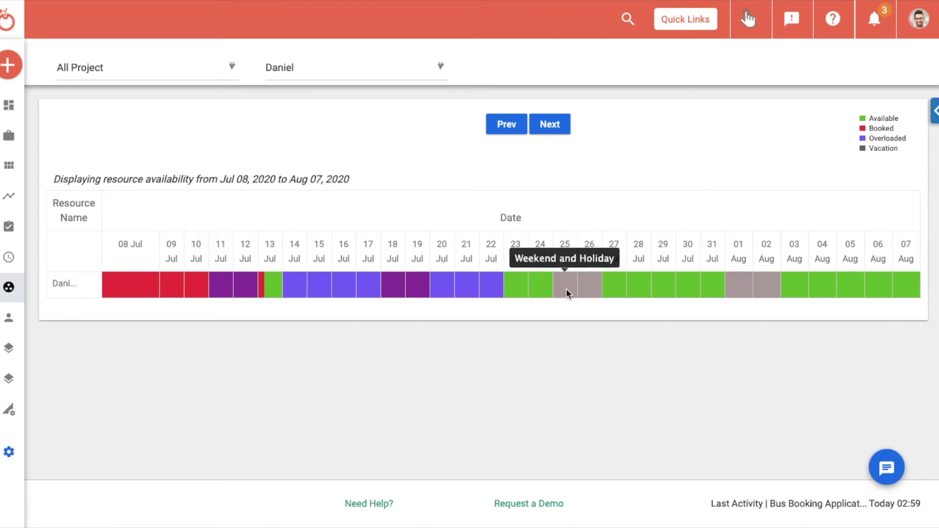
pyautogui.click(513, 287)
pyautogui.click(329, 253)
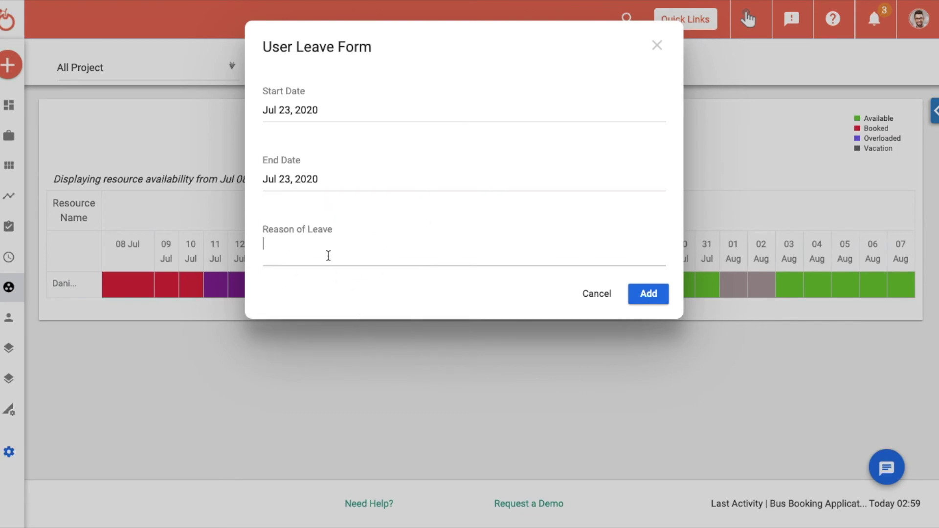
pyautogui.write('Driving Licence Test')
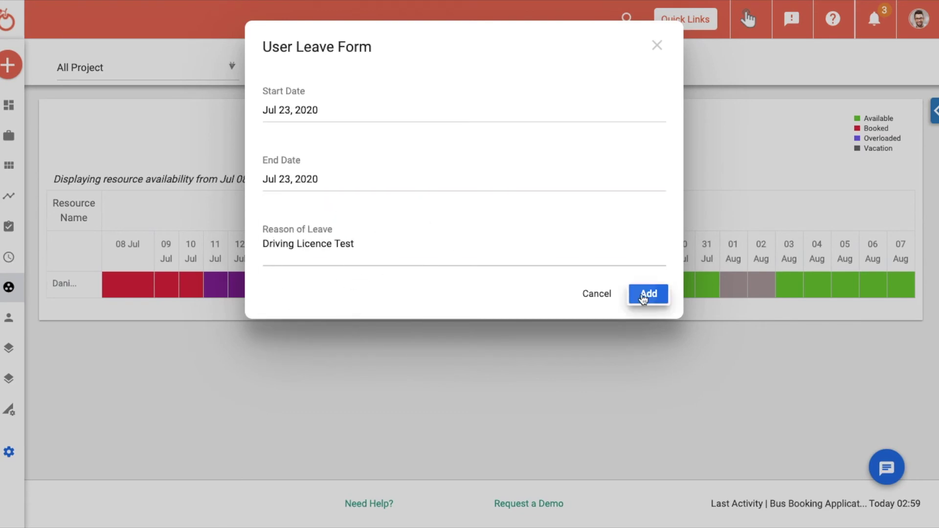
pyautogui.click(648, 293)
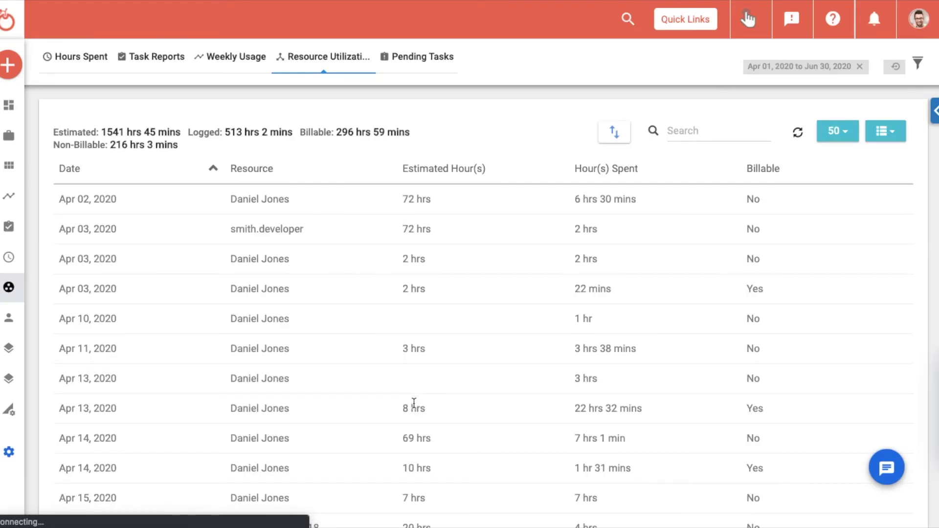
pyautogui.scroll(-2, 413, 405)
pyautogui.scroll(-5, 413, 405)
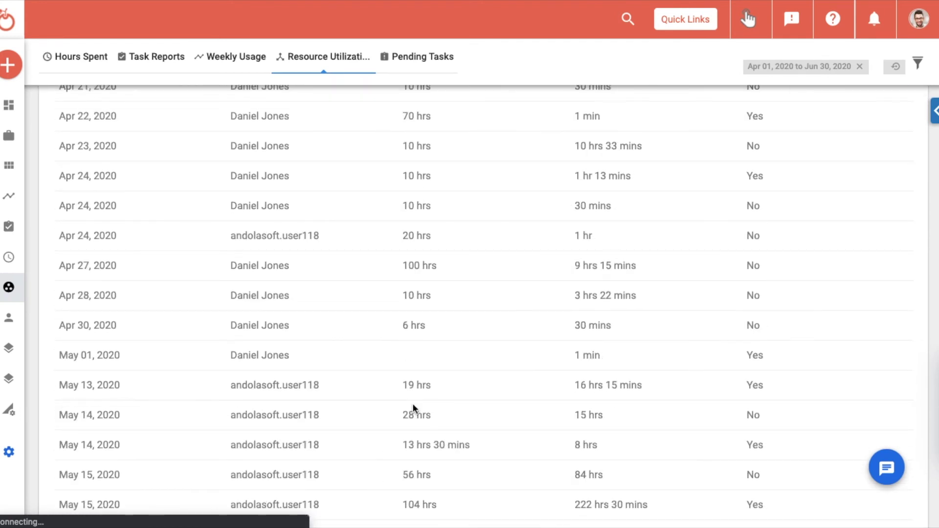
pyautogui.scroll(-6, 413, 407)
pyautogui.scroll(2, 413, 408)
pyautogui.scroll(5, 414, 408)
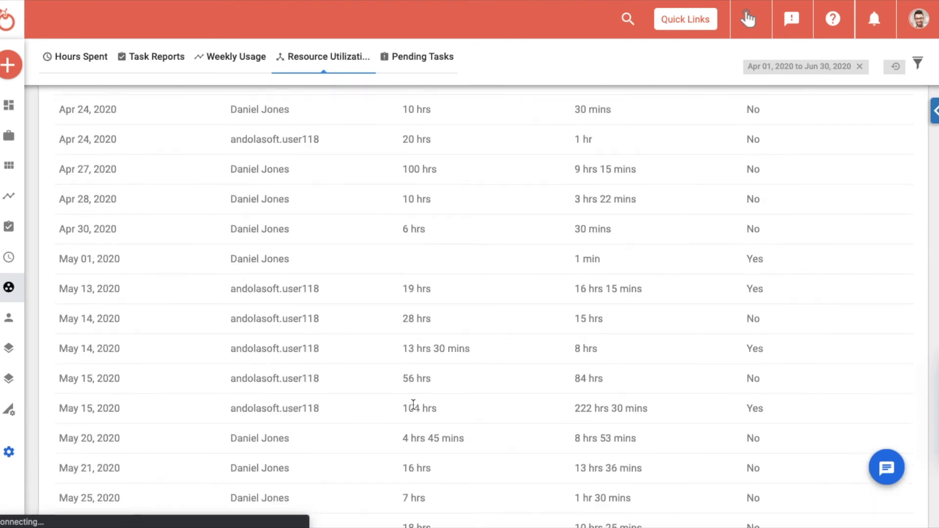
pyautogui.scroll(6, 413, 409)
pyautogui.scroll(5, 413, 408)
pyautogui.scroll(3, 413, 408)
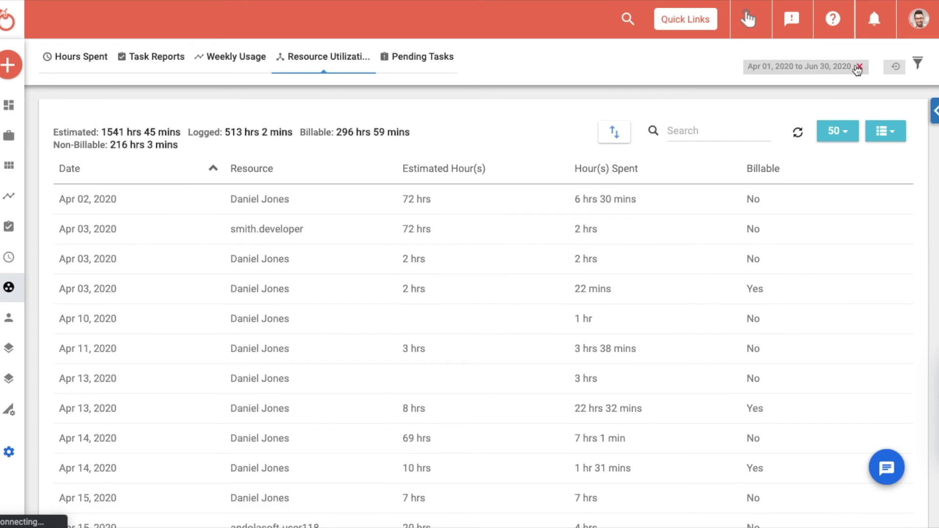
# Add Status, Type, Task Title and Project columns to the resource utilization report
pyautogui.click(917, 65)
pyautogui.click(854, 96)
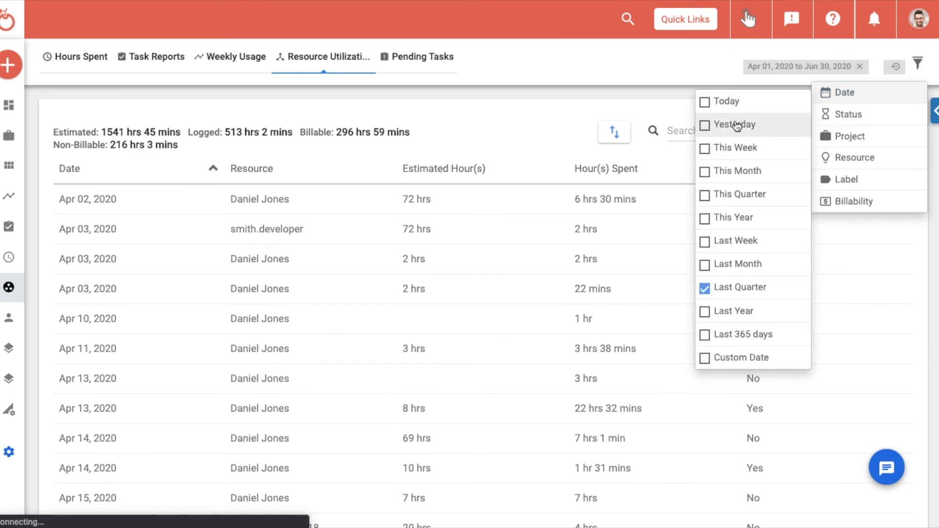
pyautogui.click(886, 131)
pyautogui.click(827, 259)
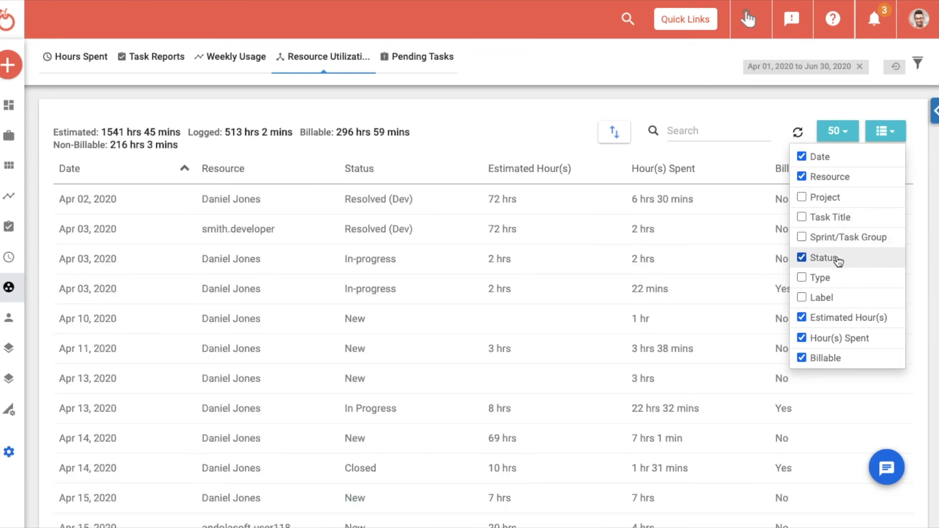
pyautogui.click(825, 278)
pyautogui.click(830, 217)
pyautogui.click(843, 198)
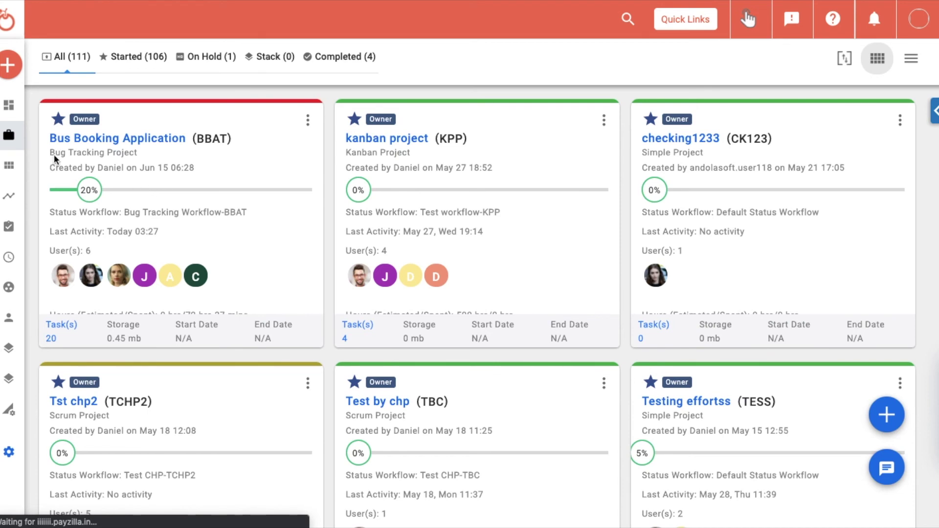
pyautogui.moveTo(180, 220)
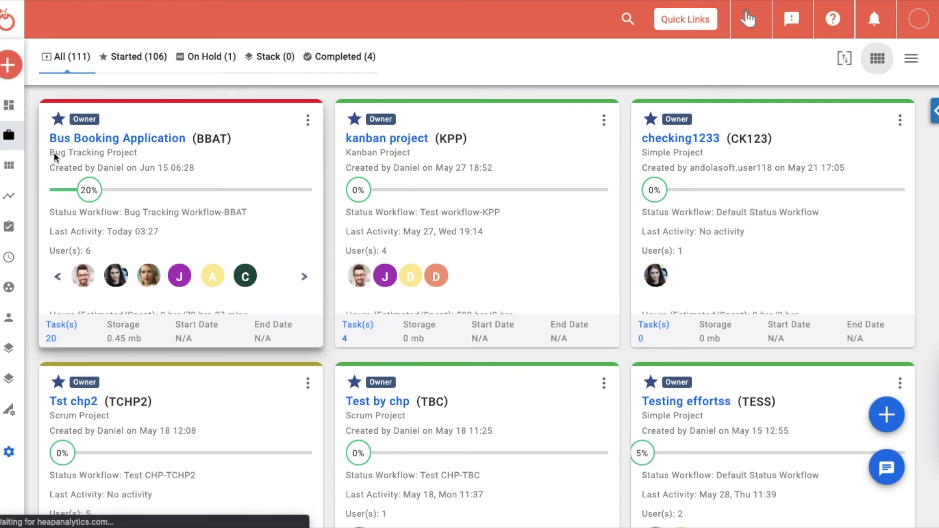
# View the Bus Booking Application overview with task status, time log, team and task groups
pyautogui.click(54, 156)
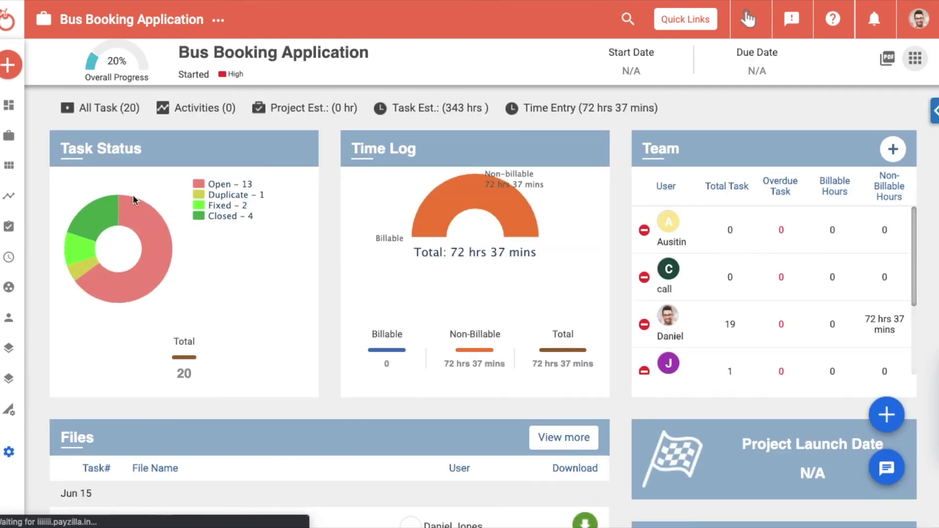
pyautogui.scroll(-3, 613, 241)
pyautogui.scroll(-3, 612, 241)
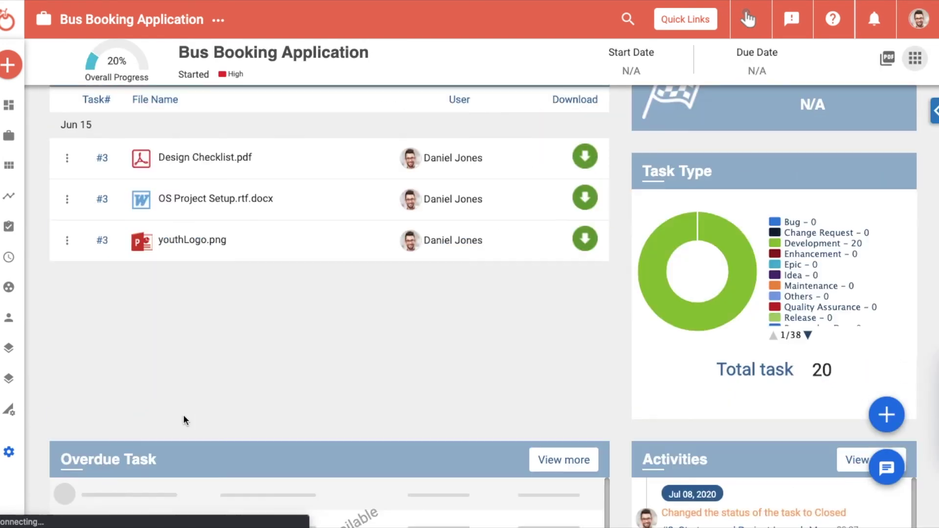
pyautogui.scroll(-3, 628, 334)
pyautogui.scroll(-5, 629, 330)
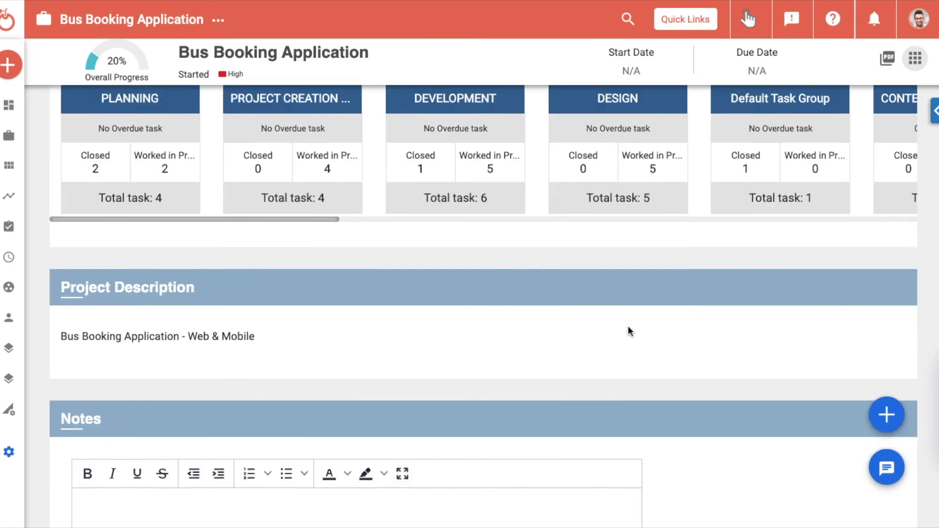